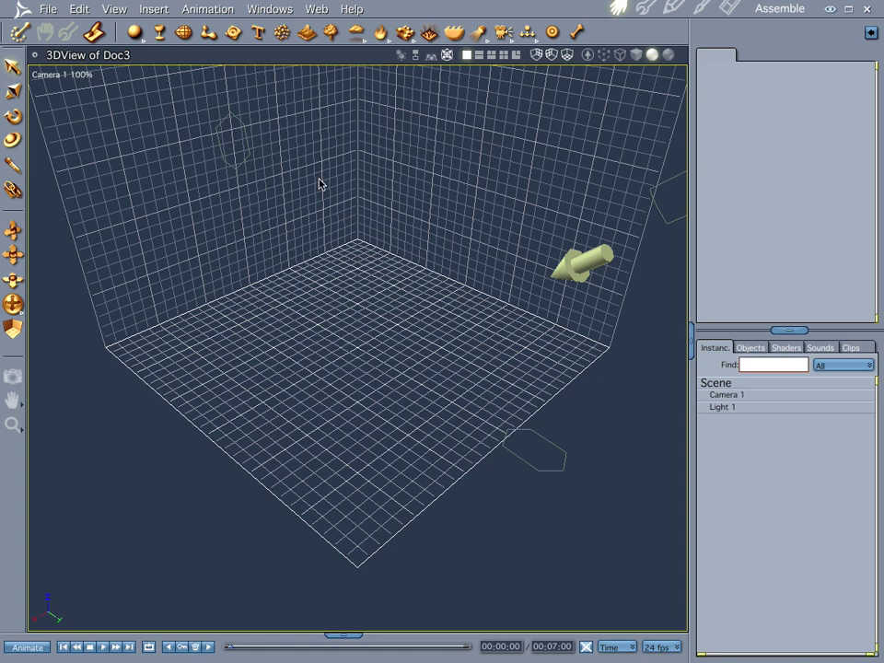
Step: Add a Vertex Object to the scene and open it for editing in the Model room
left_click(181, 35)
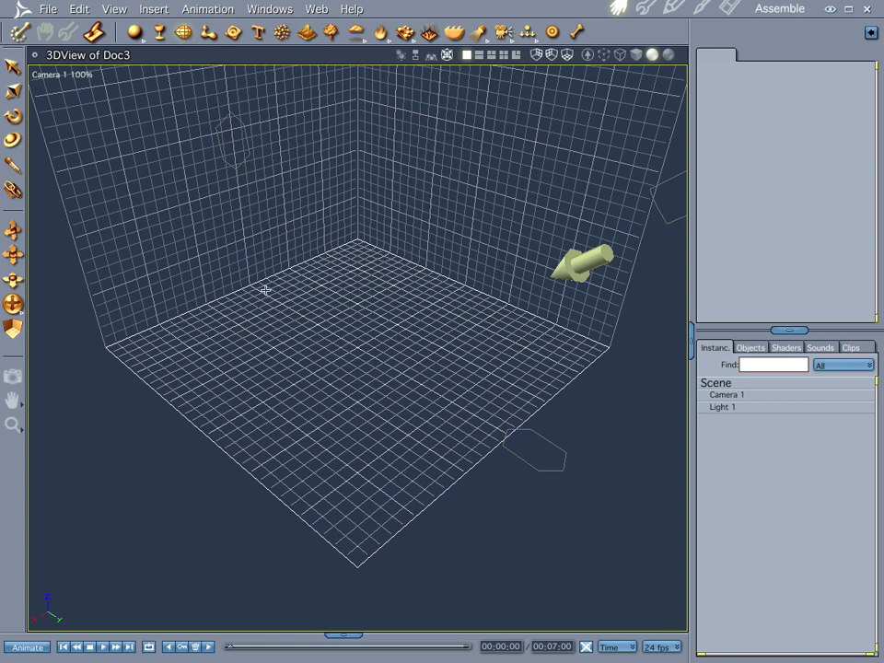
left_click(357, 348)
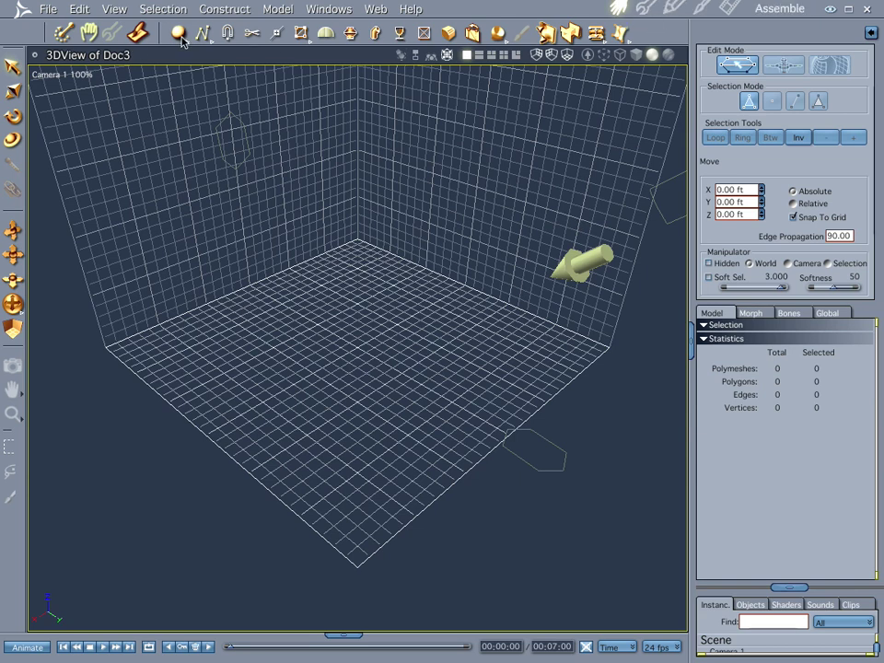
left_click(645, 6)
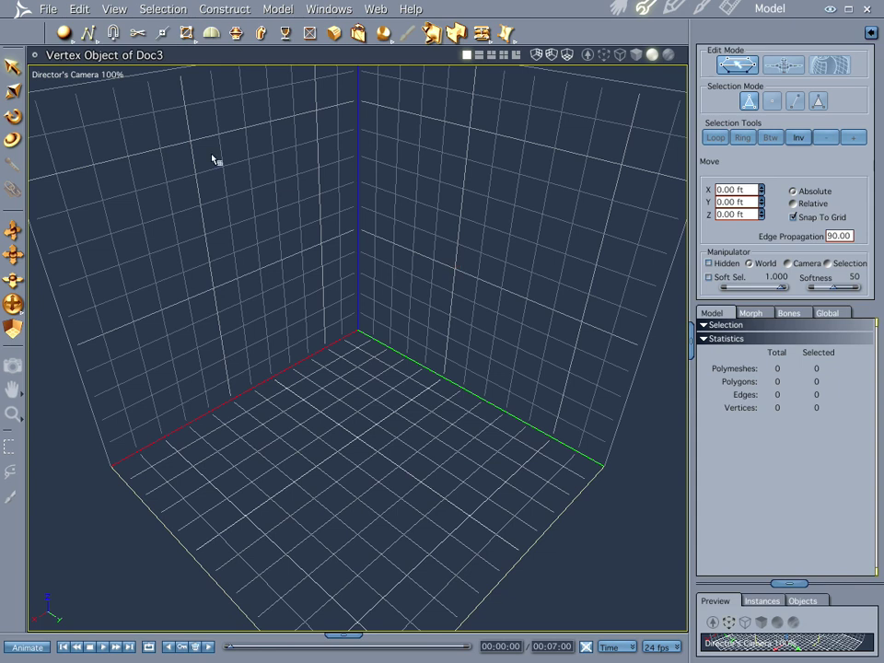
Step: Insert a sphere with an object definition of 8 at the centre of the grid and frame it in the view
left_click(63, 33)
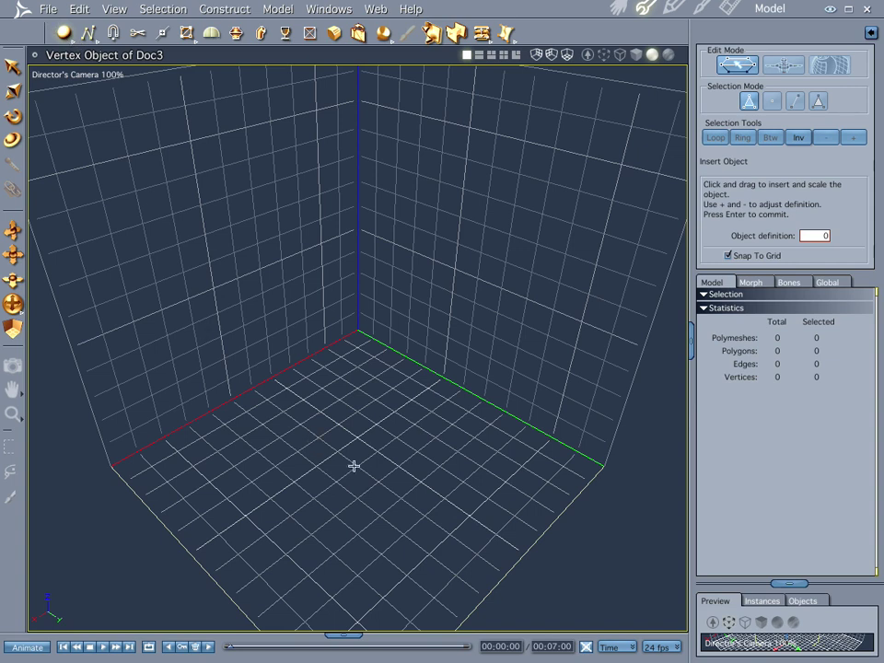
left_click_drag(365, 468, 468, 449)
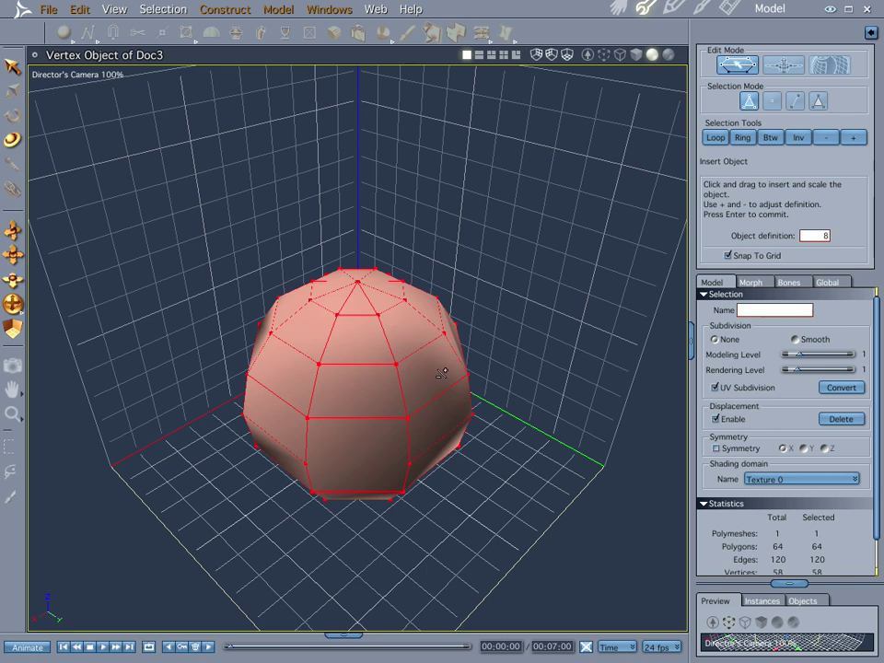
key("Return")
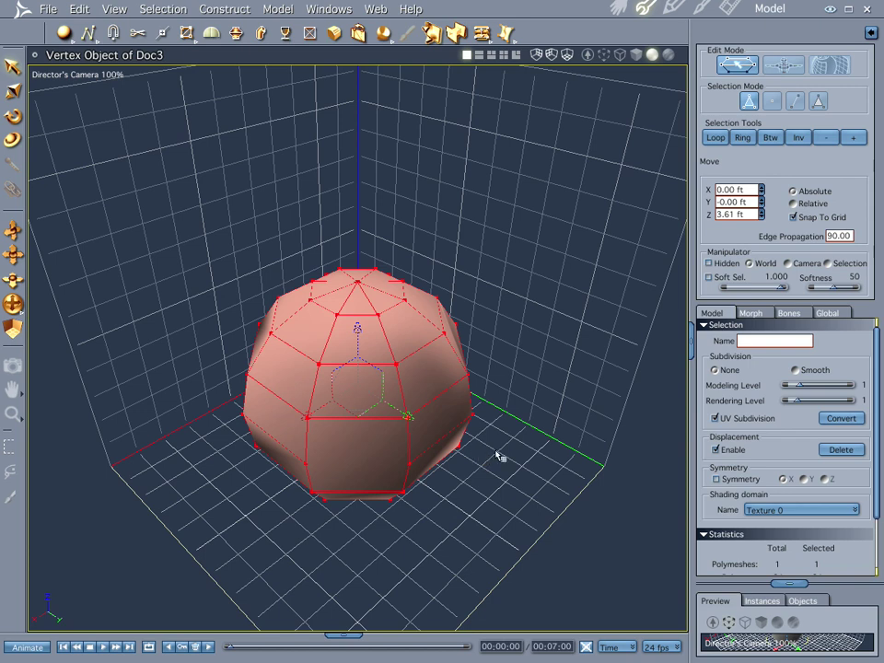
key("0")
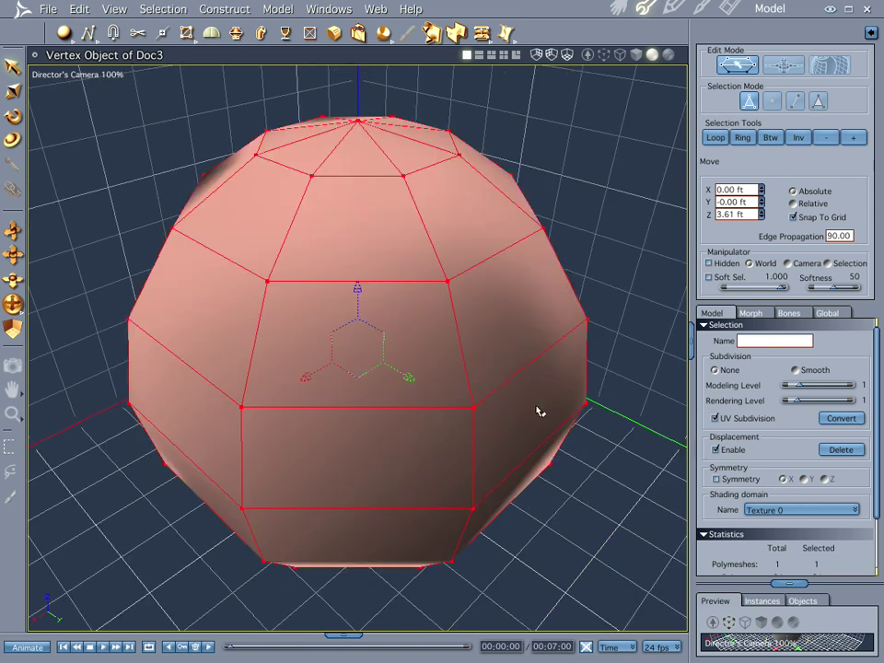
Step: Deselect the sphere and delete its top and bottom pole vertices
middle_click_drag(336, 299, 753, 345)
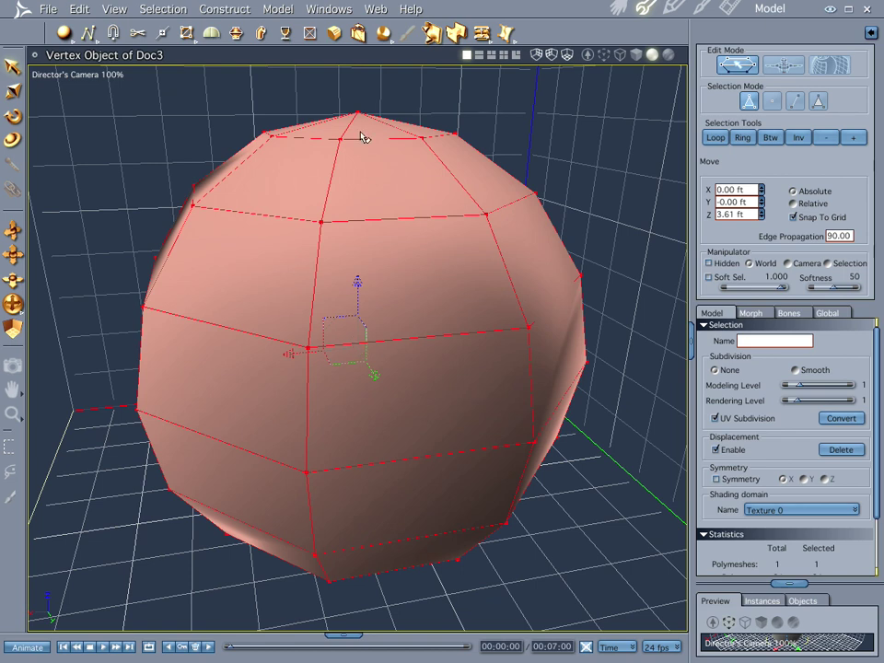
left_click(612, 186)
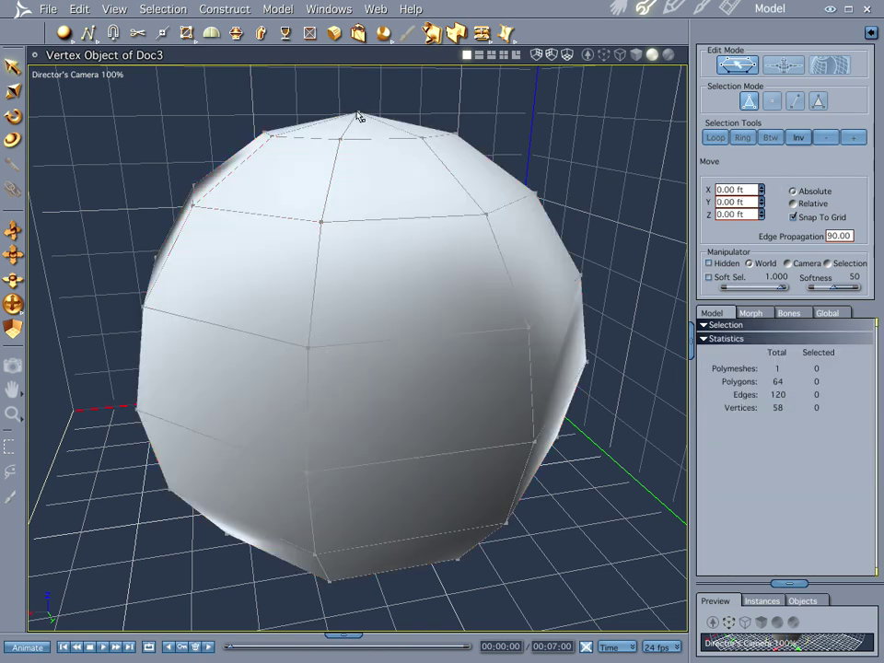
left_click(137, 33)
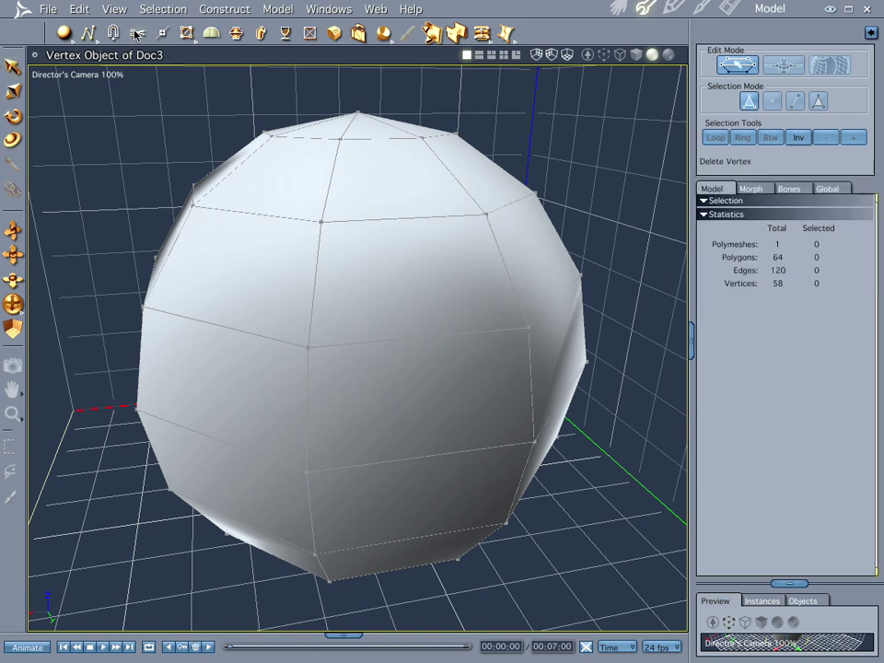
left_click(361, 105)
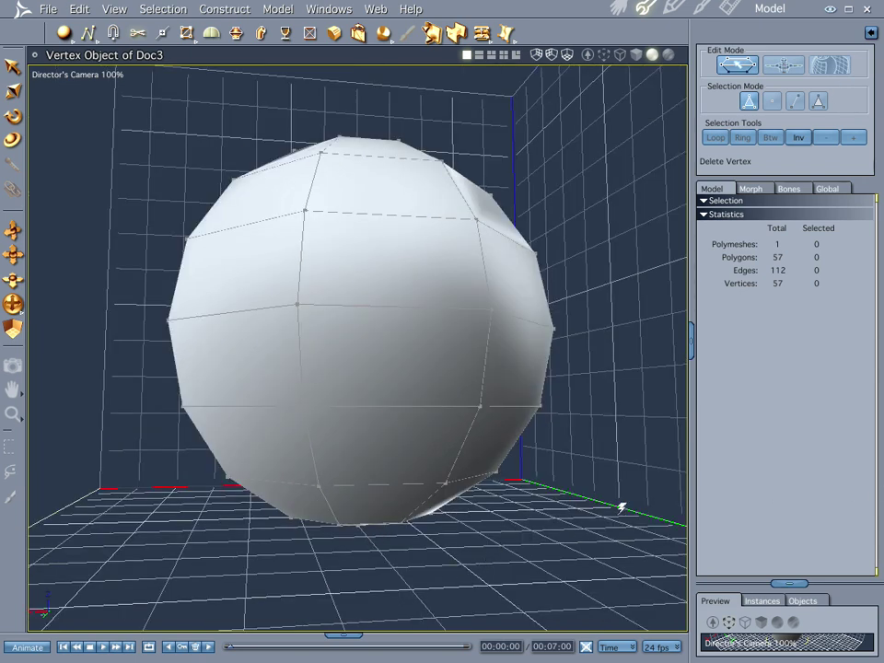
left_click_drag(506, 539, 498, 523)
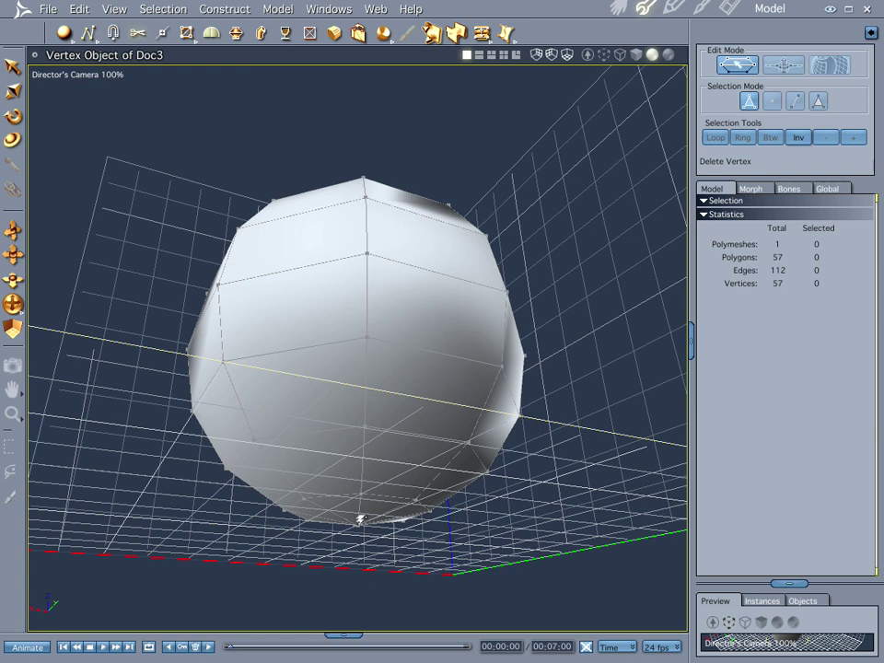
left_click(361, 518)
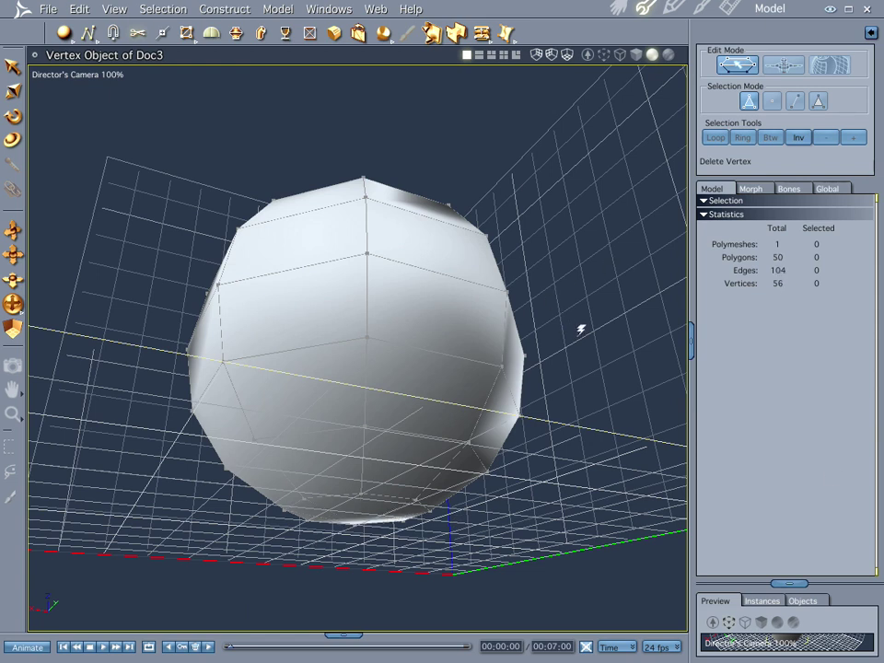
Step: Show the Front view with the Add Vertex tool active, select the whole polymesh and enable X symmetry for it
key("ctrl+0")
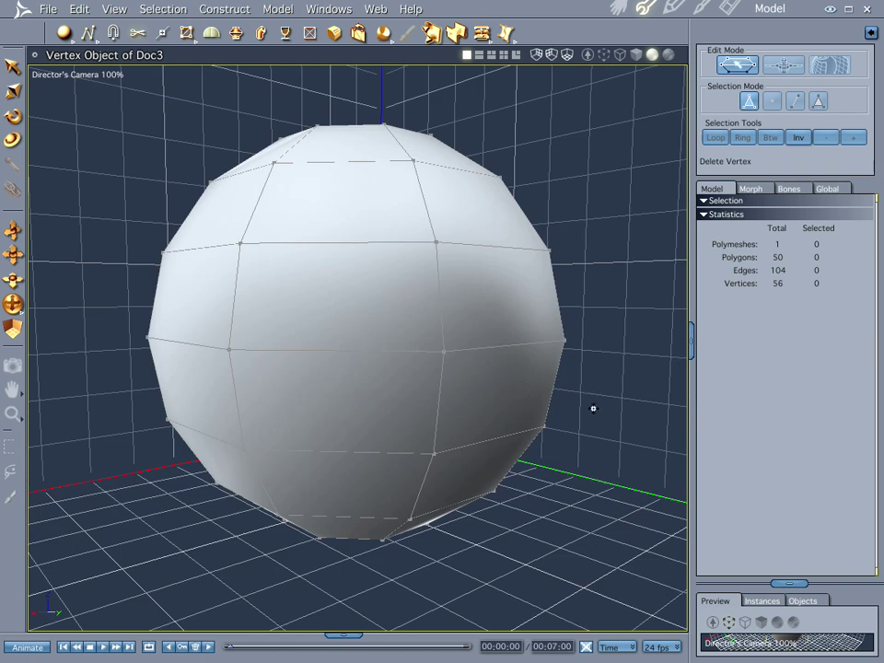
middle_click_drag(594, 409, 764, 395)
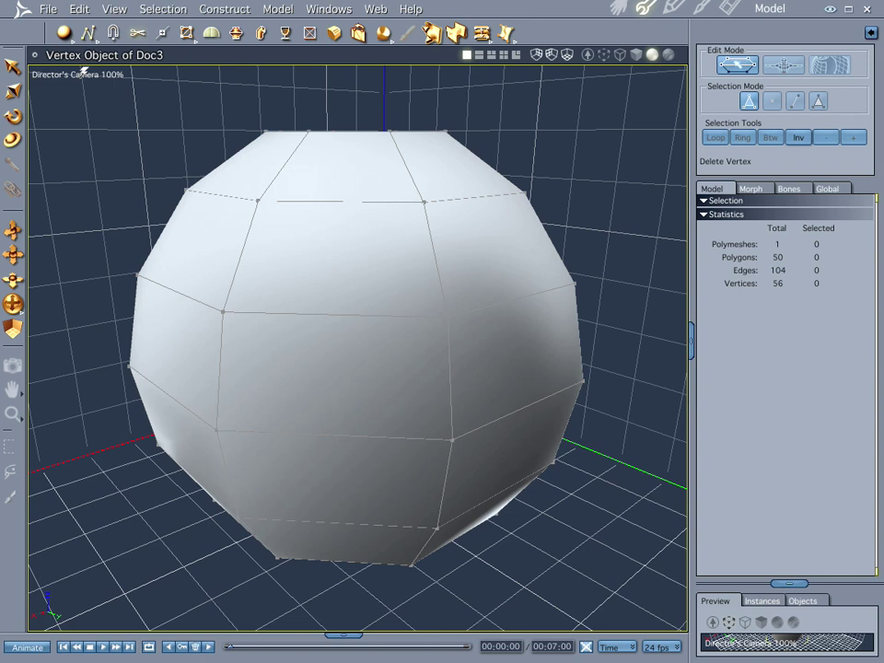
left_click(87, 59)
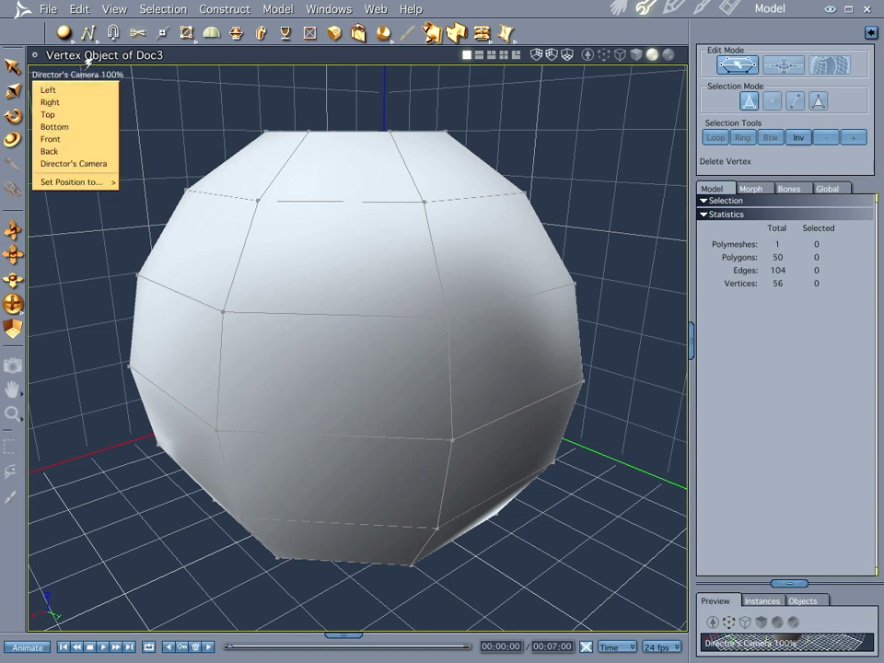
left_click(93, 140)
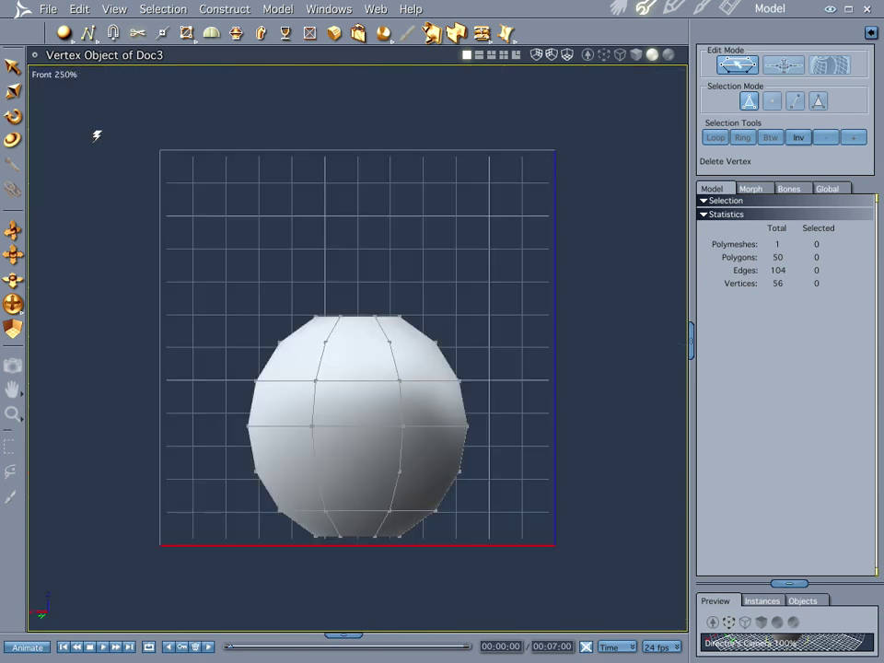
left_click(161, 34)
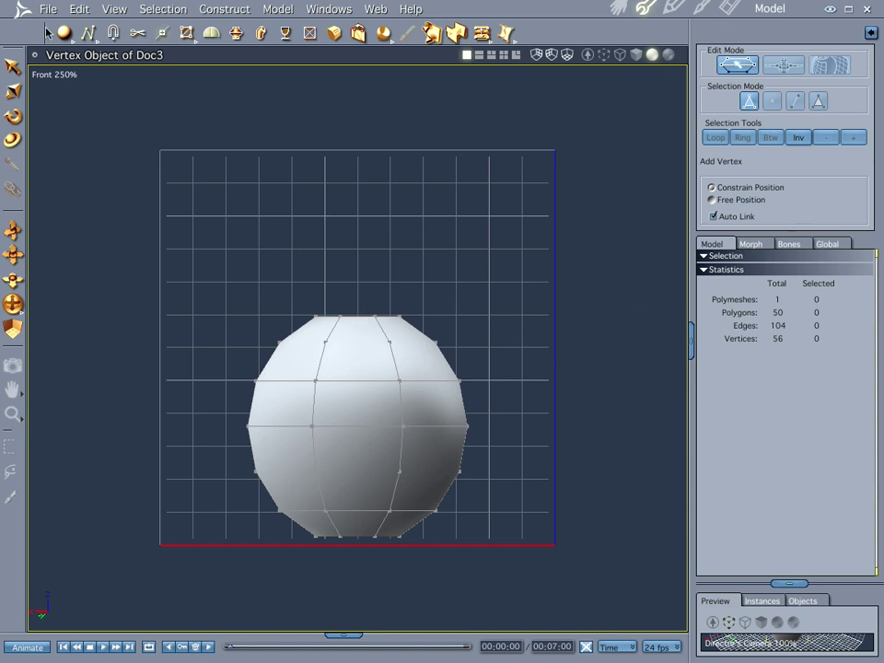
key("ctrl+a")
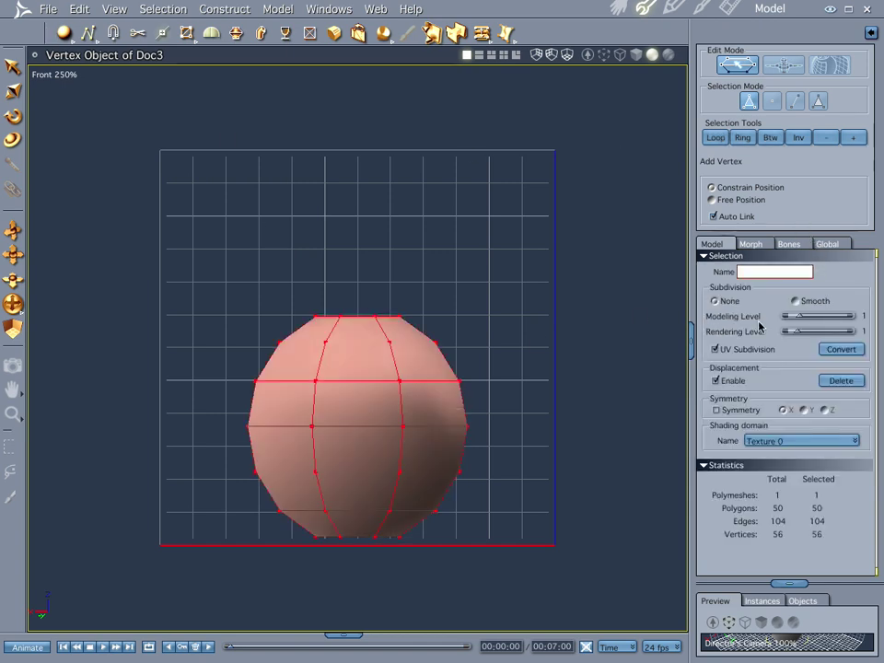
left_click(717, 410)
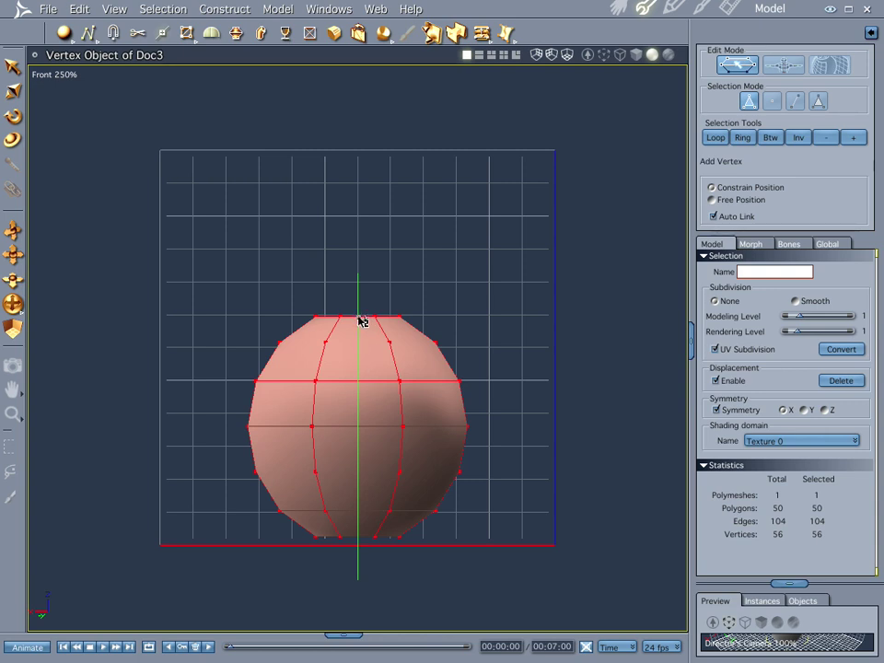
Step: Add a vertex on each of the seven horizontal edges along the symmetry line on the sphere's front
left_click(360, 318)
left_click(362, 378)
left_click(362, 385)
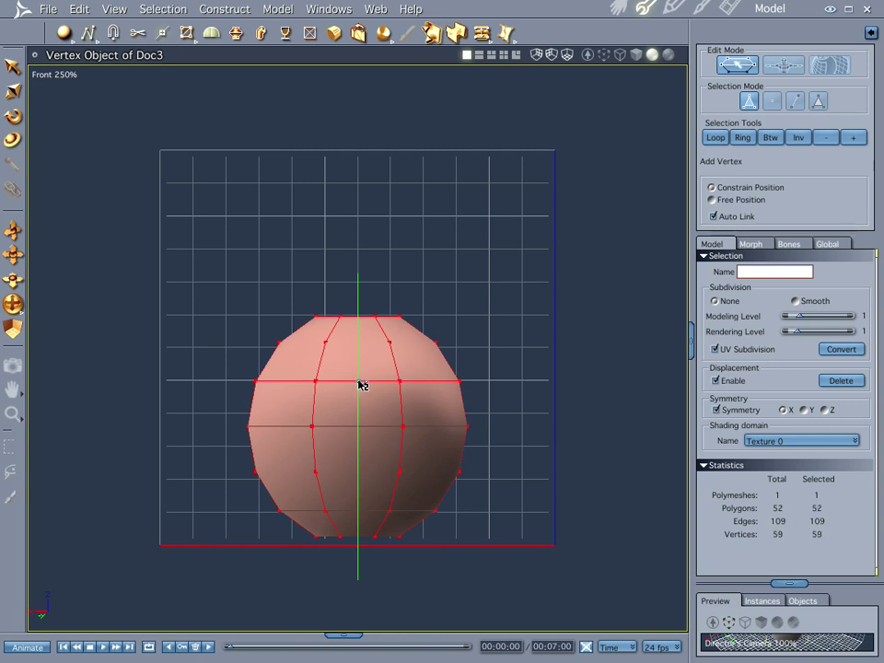
left_click(361, 429)
left_click(360, 477)
left_click(361, 516)
left_click(361, 540)
Step: Show the Back view and add vertices on the horizontal edges along the symmetry line of the sphere's back
left_click(48, 74)
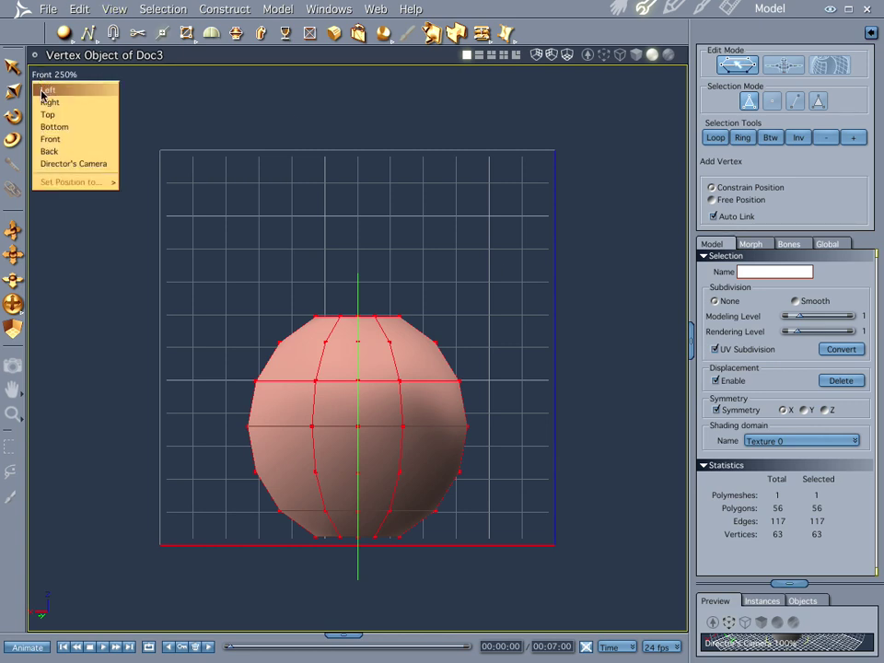
left_click(50, 153)
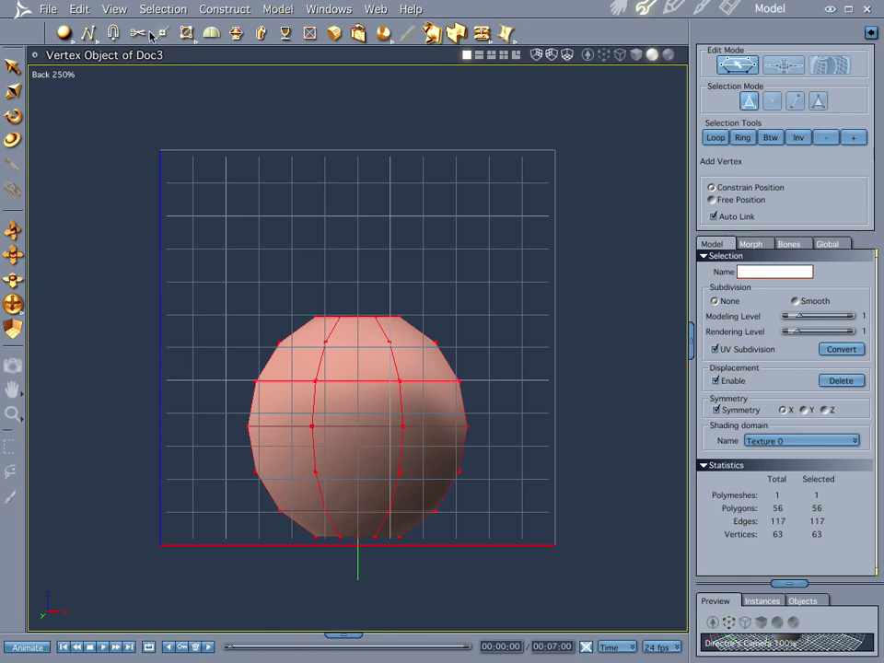
left_click(360, 497)
left_click(361, 477)
left_click(363, 385)
left_click(361, 342)
left_click(361, 320)
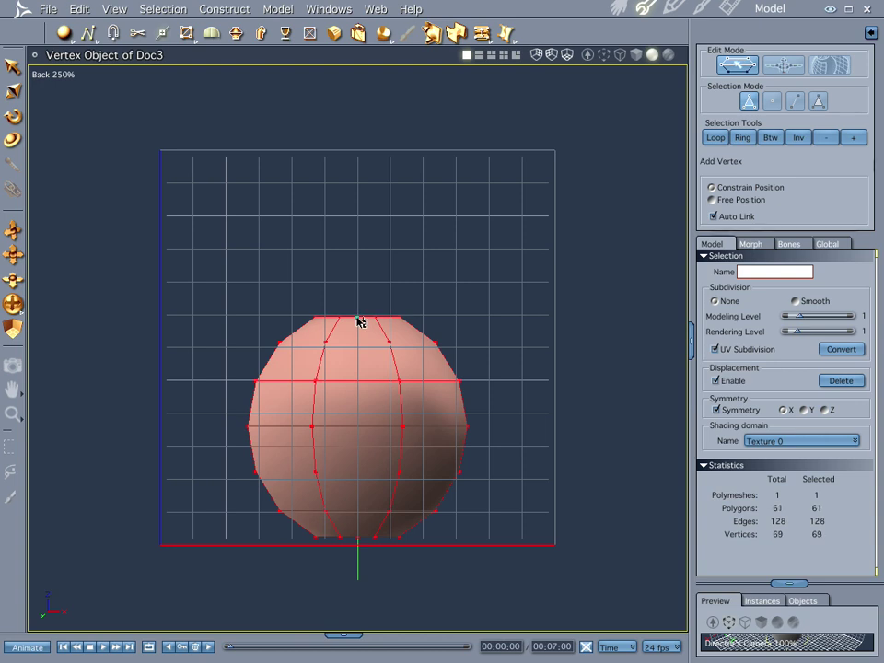
Step: Examine the added centre edges from several angles in the Director's Camera view and show the Global model properties
left_click(43, 75)
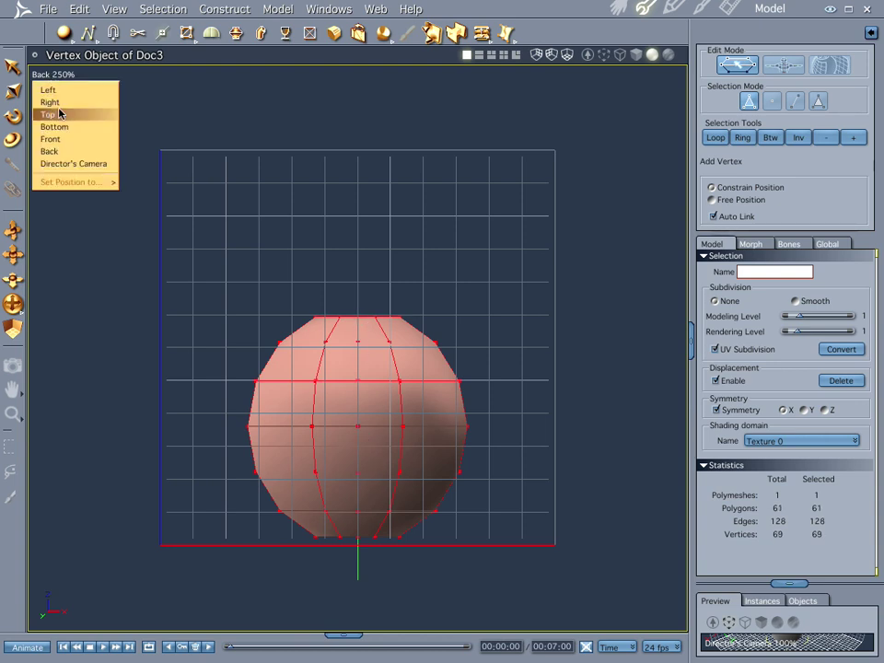
left_click(74, 163)
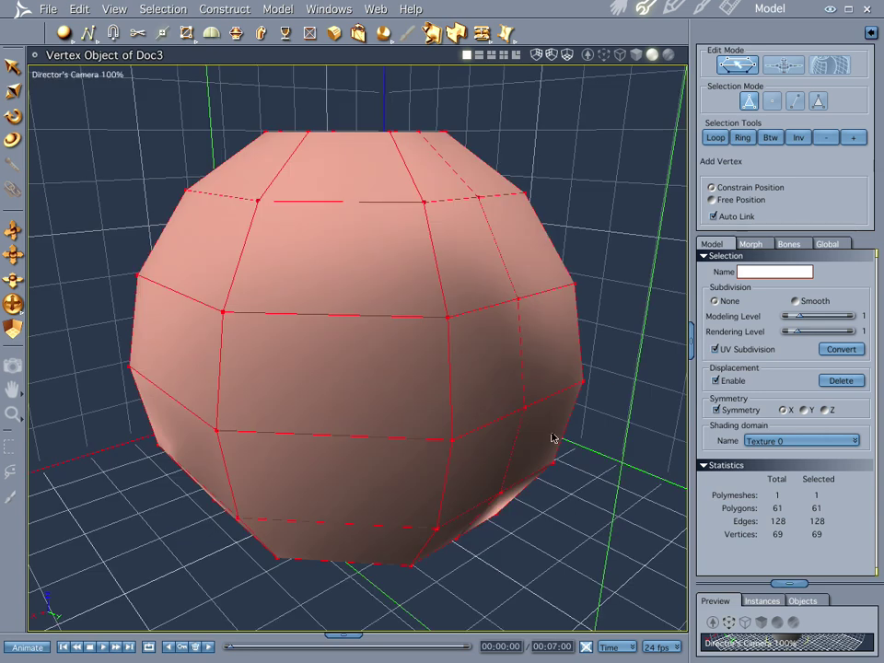
middle_click_drag(460, 389, 864, 423)
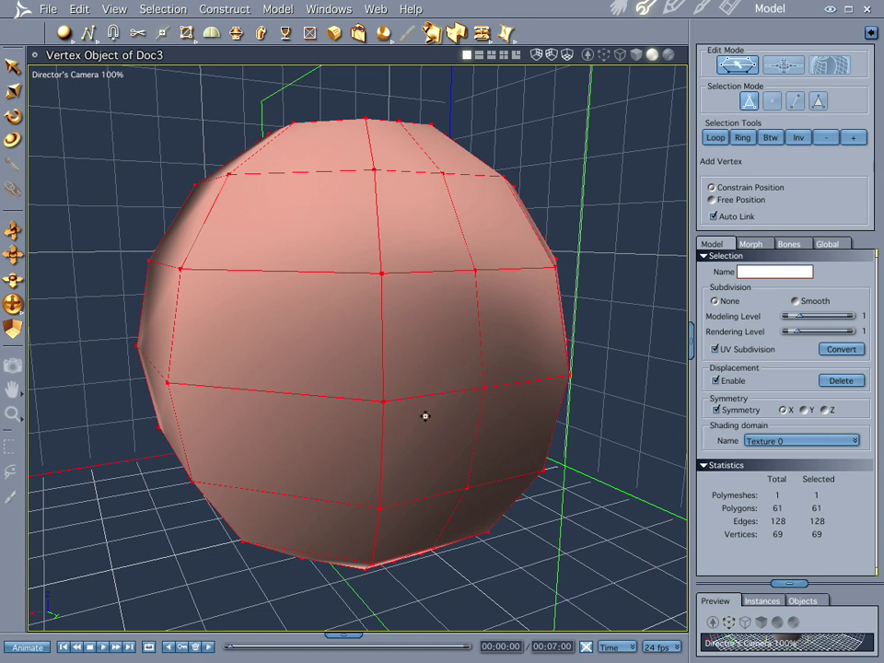
middle_click_drag(426, 416, 791, 356)
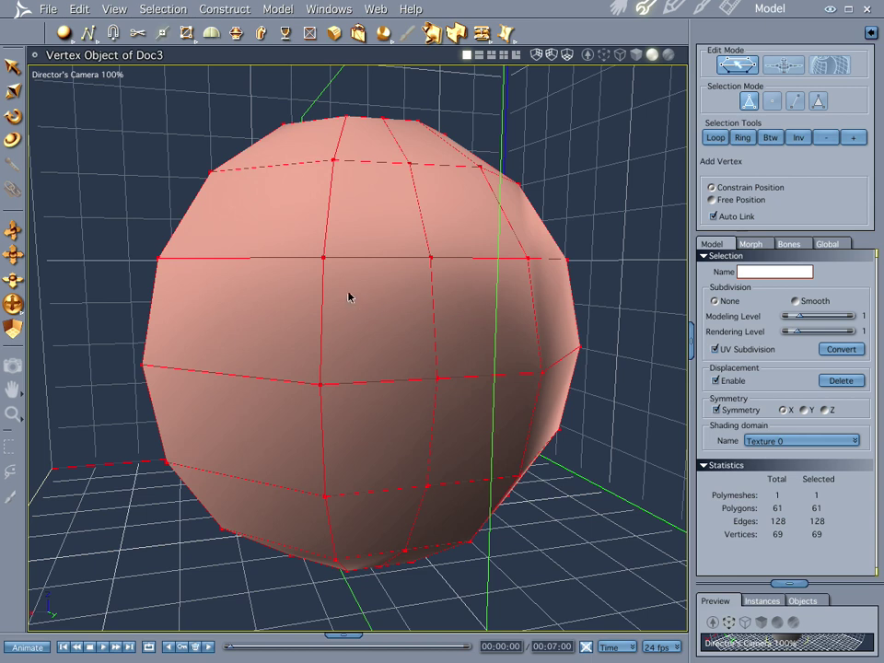
middle_click_drag(611, 389, 829, 379)
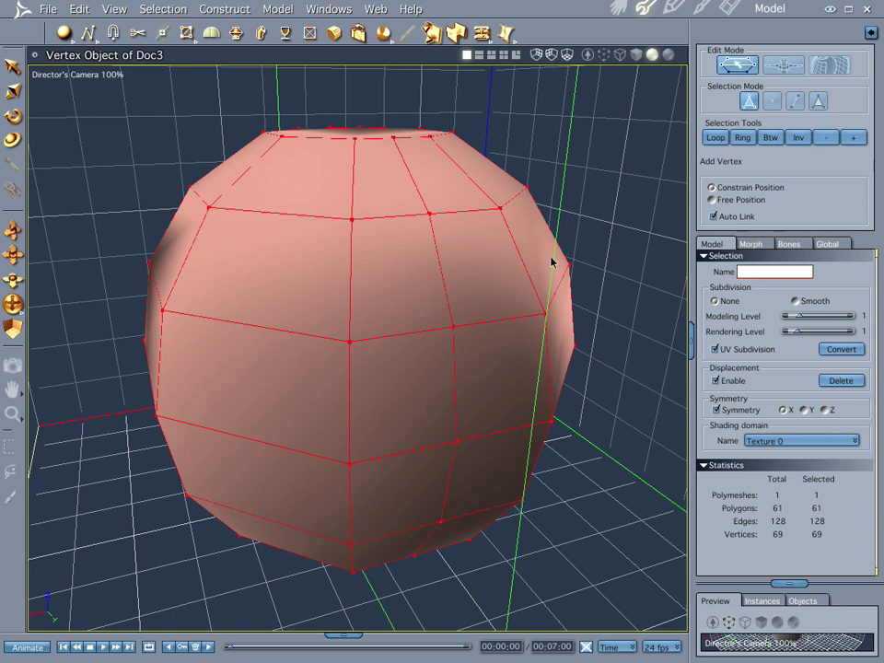
left_click(829, 243)
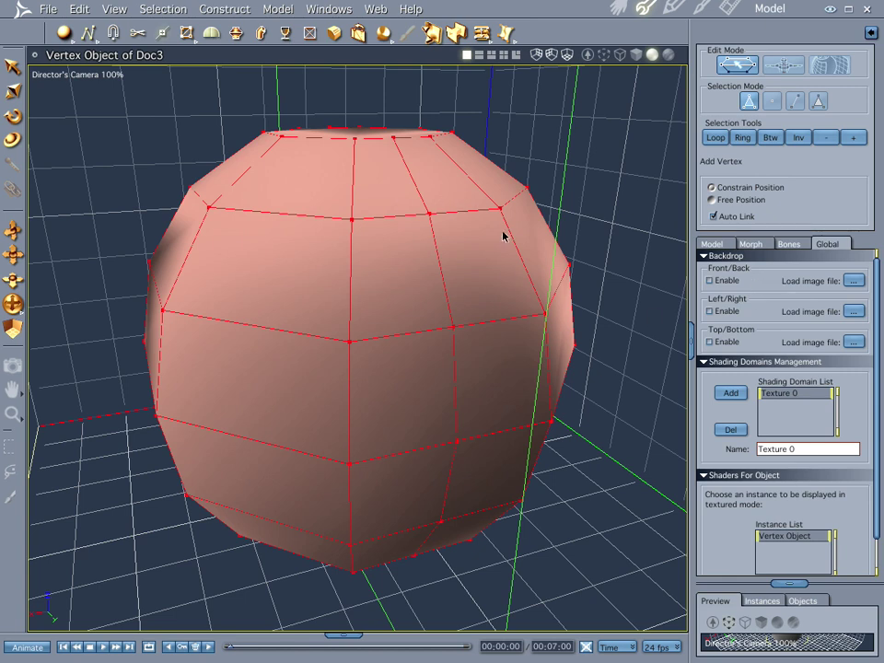
middle_click_drag(441, 348, 433, 406)
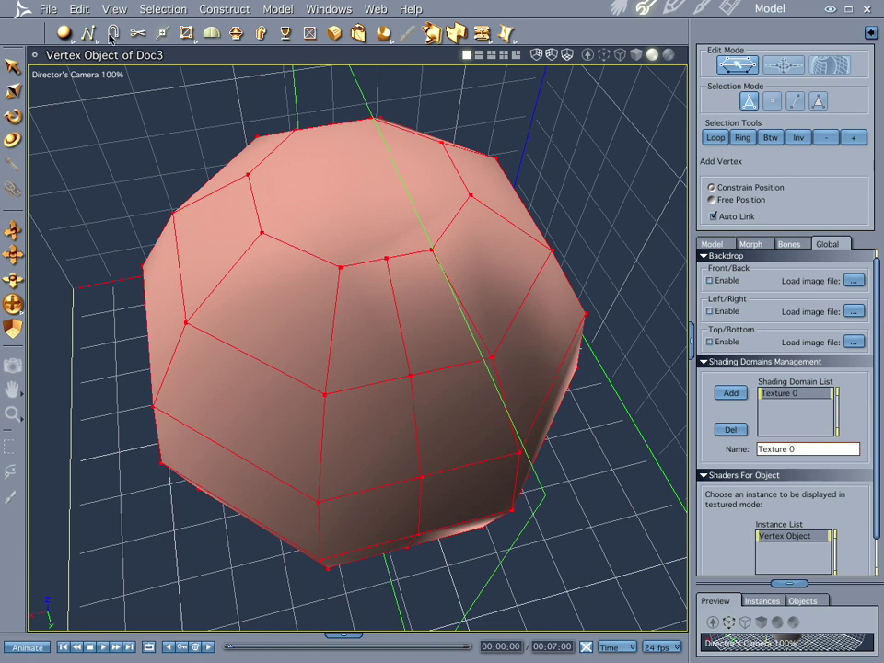
Step: Leave the Add Vertex tool, deselect the mesh and select the two opposing front corner vertices of the sphere's top polygon
left_click(14, 72)
left_click(593, 197)
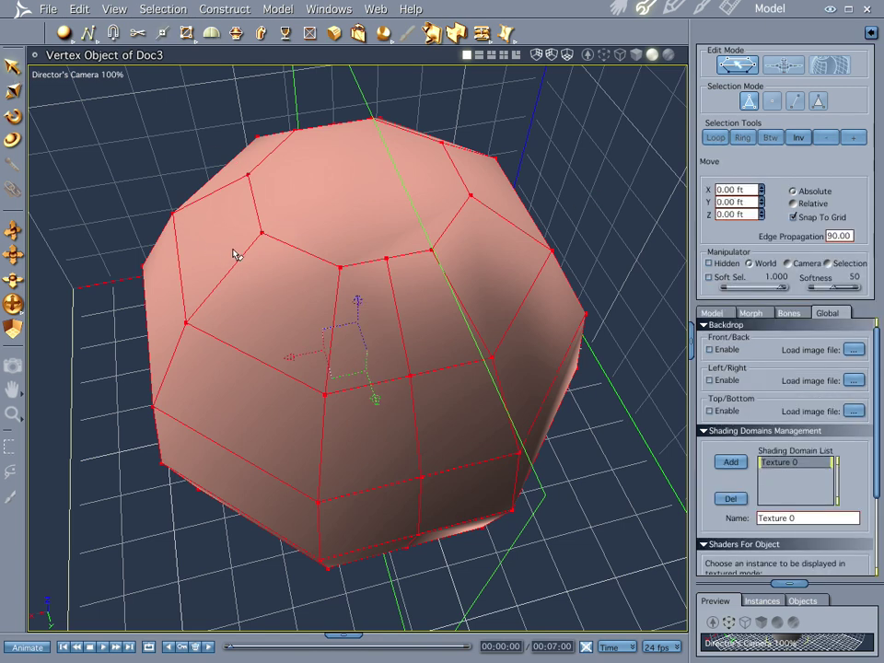
left_click(654, 314)
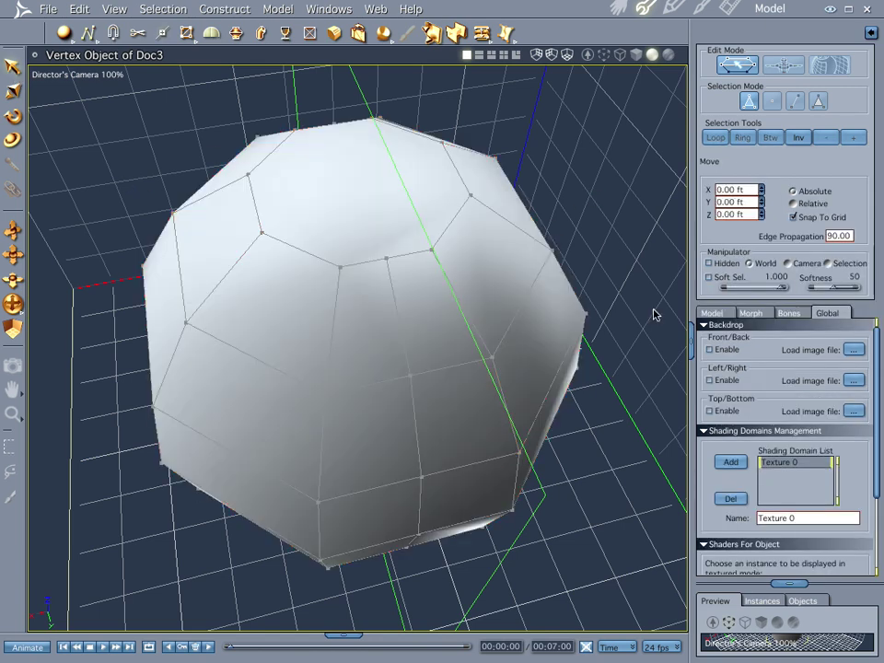
left_click(263, 234)
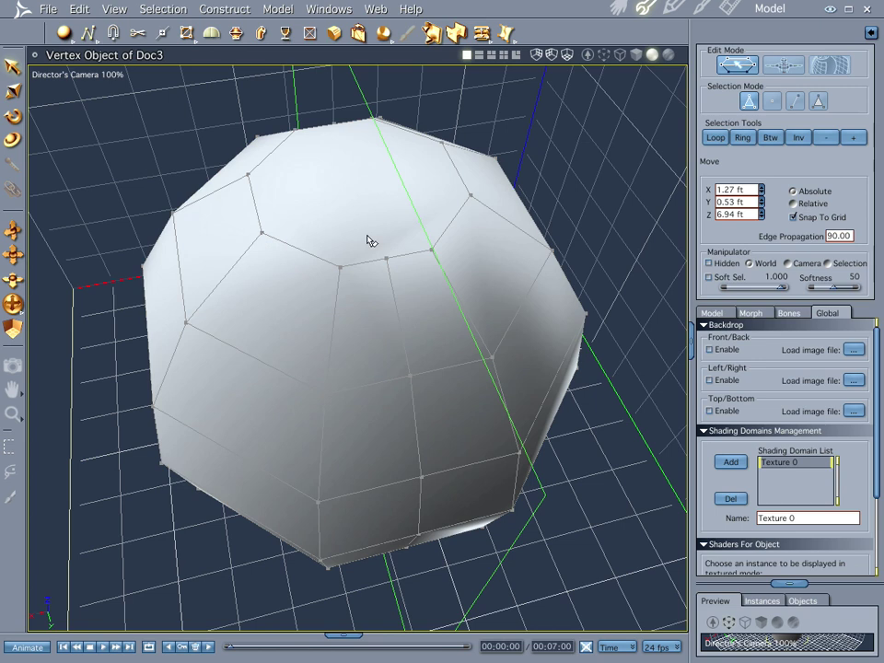
left_click(471, 196, "shift")
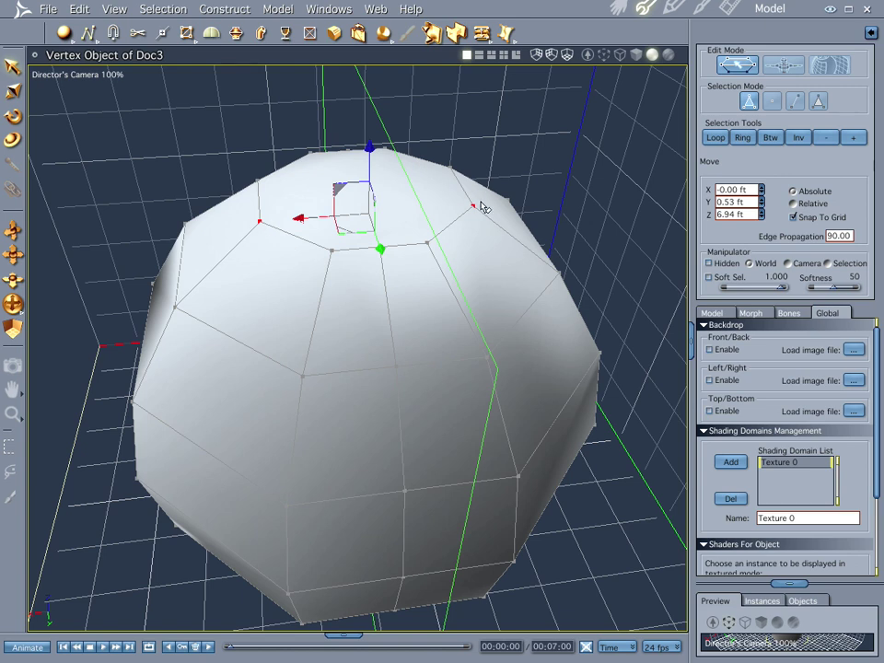
left_click(561, 188)
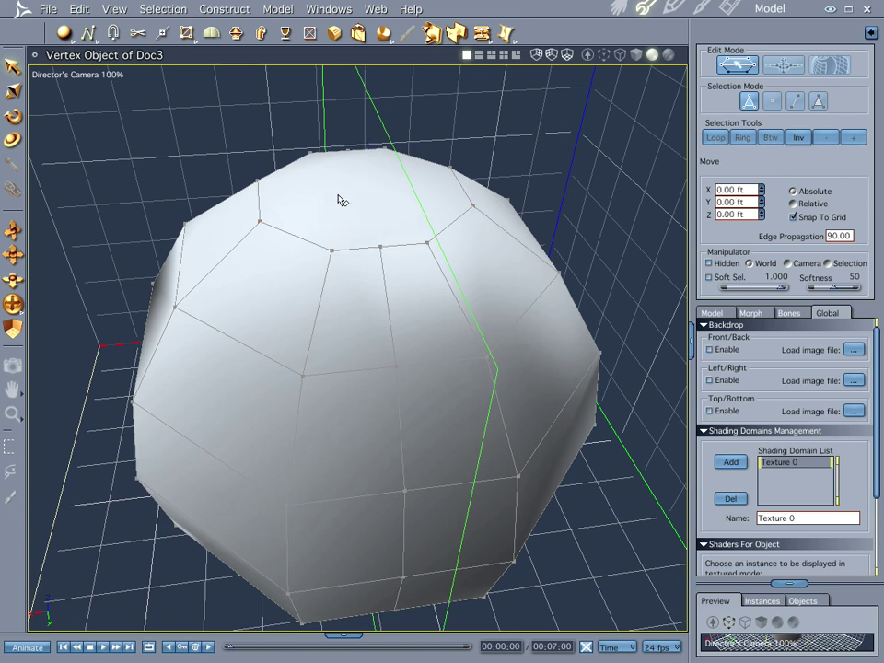
left_click(260, 222)
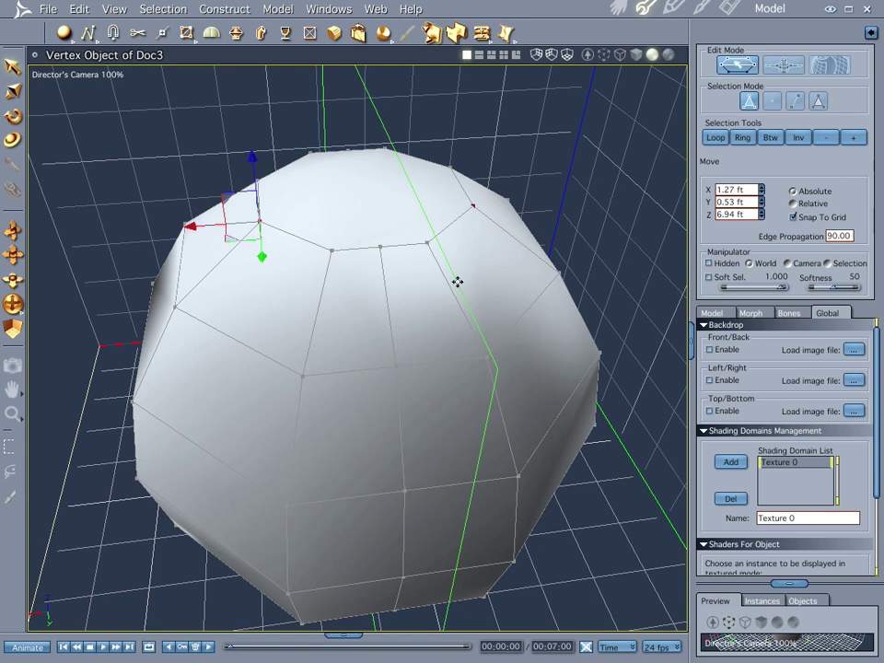
middle_click_drag(548, 316, 833, 278)
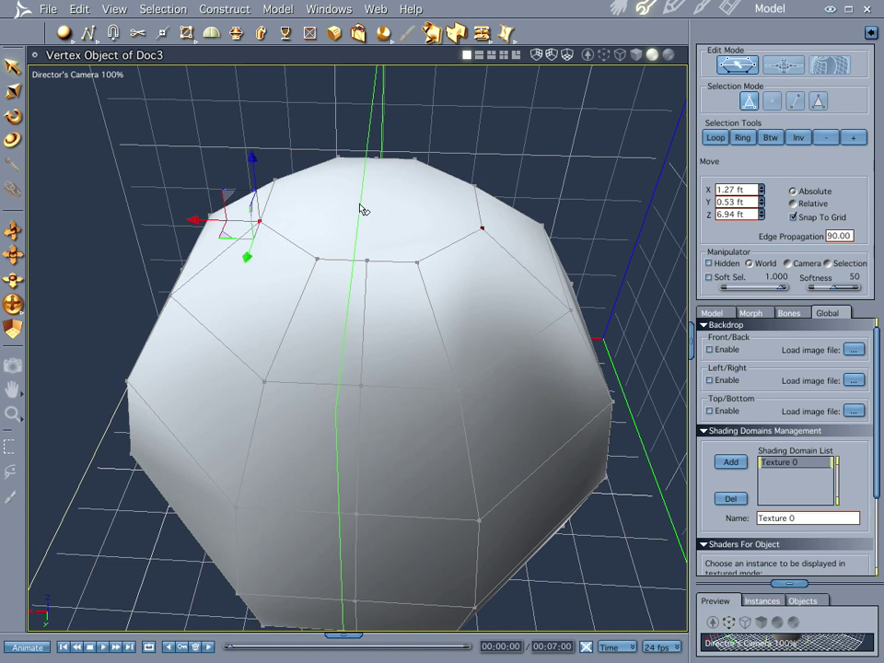
left_click(483, 230, "shift")
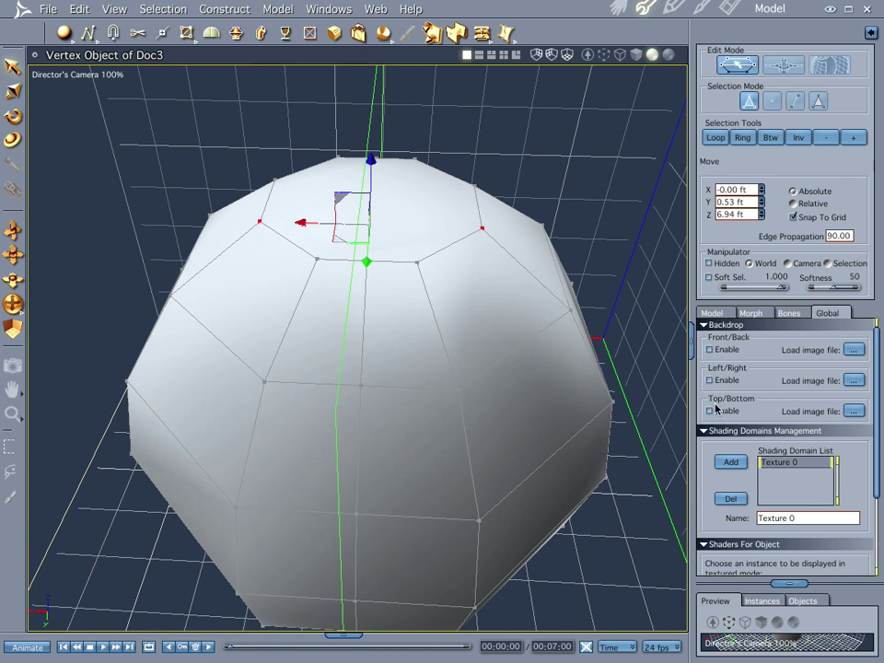
Step: Disable the mesh's symmetry and link the front and rear pairs of opposing corner vertices across the top polygon
left_click(712, 313)
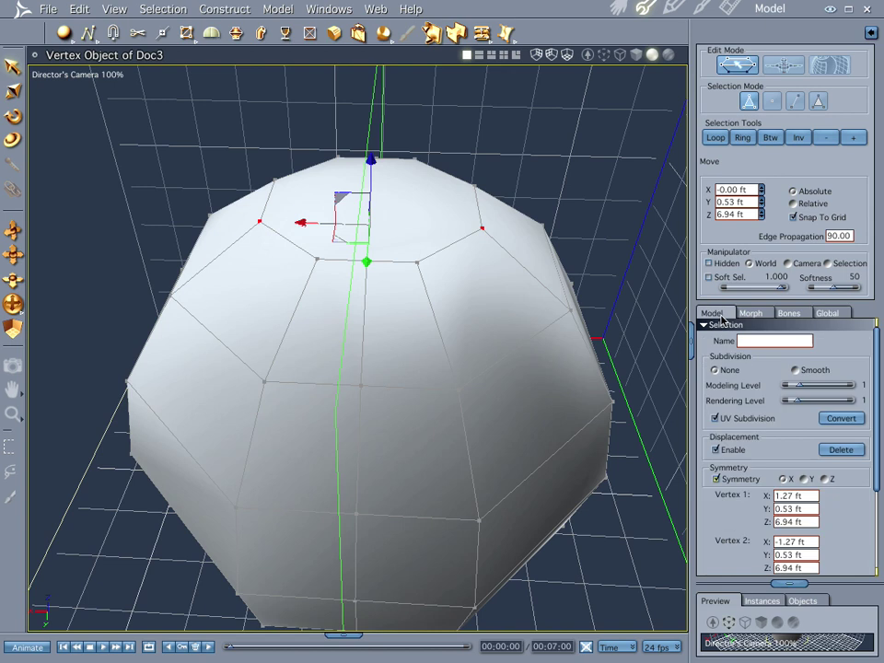
left_click(717, 480)
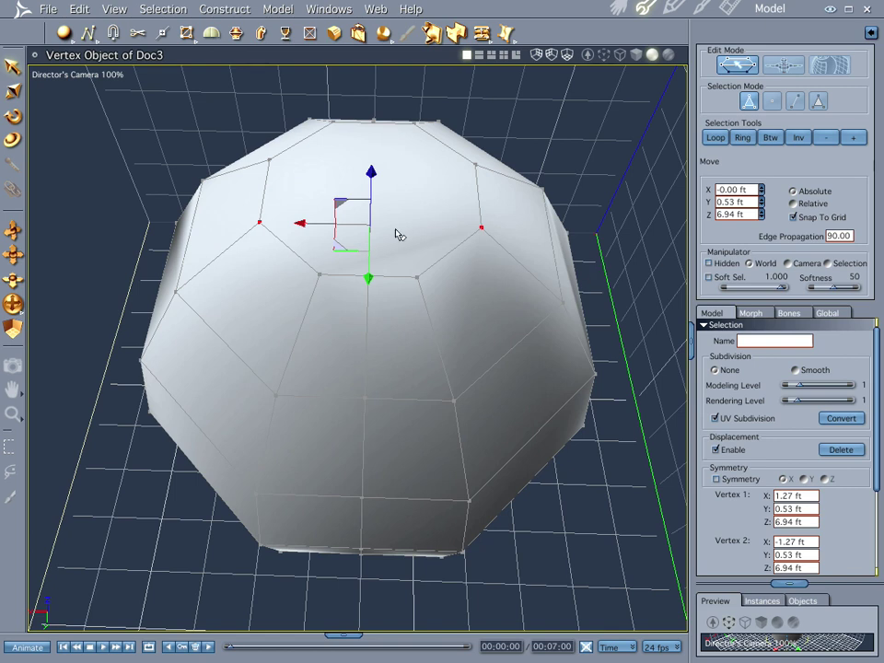
left_click(275, 8)
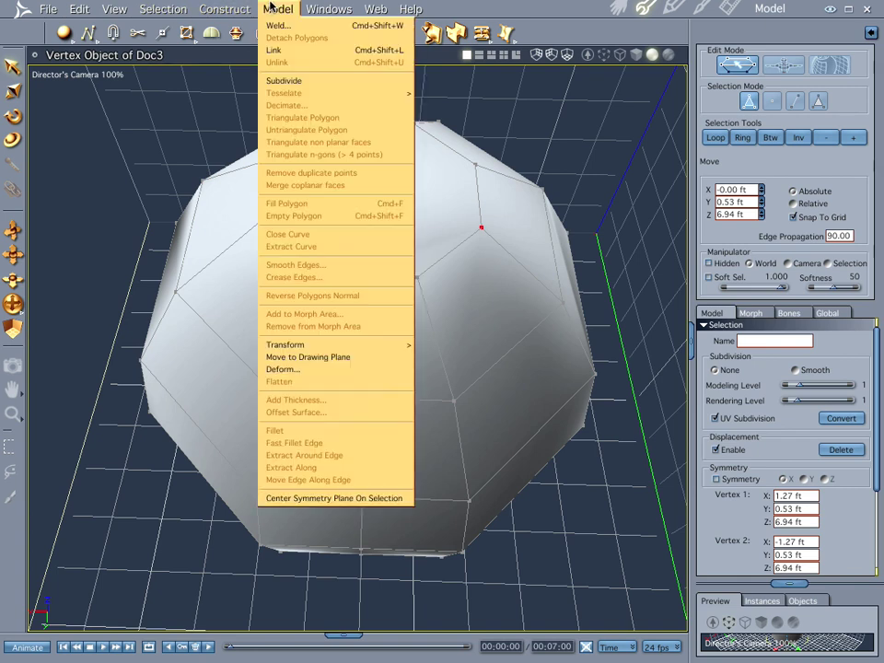
left_click(270, 7)
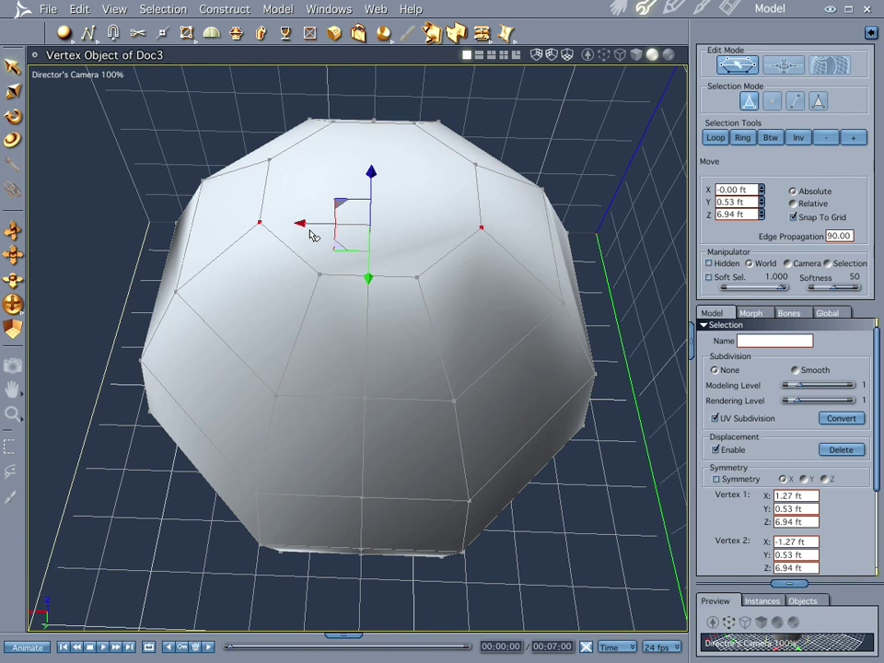
key("ctrl+l")
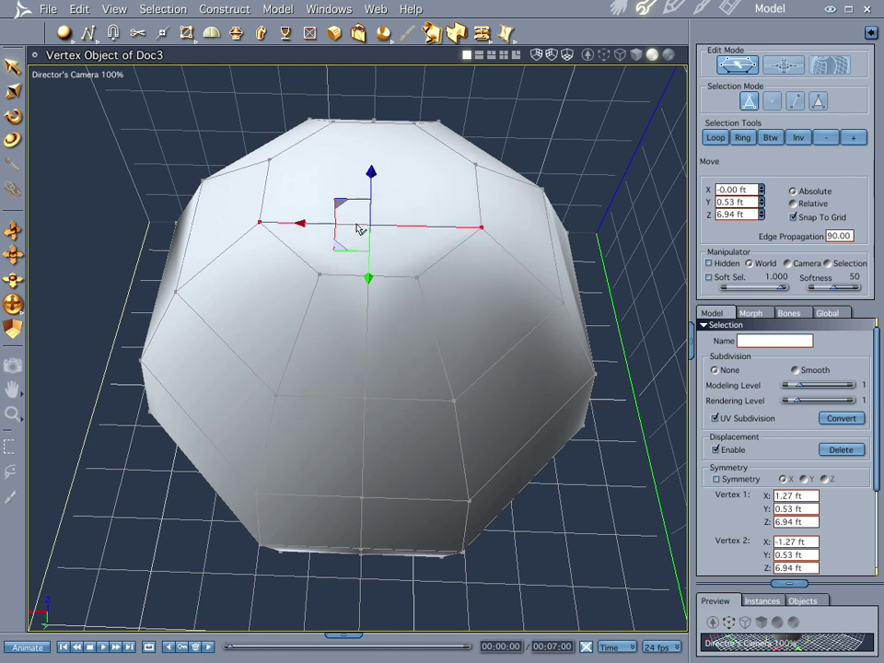
left_click(270, 163)
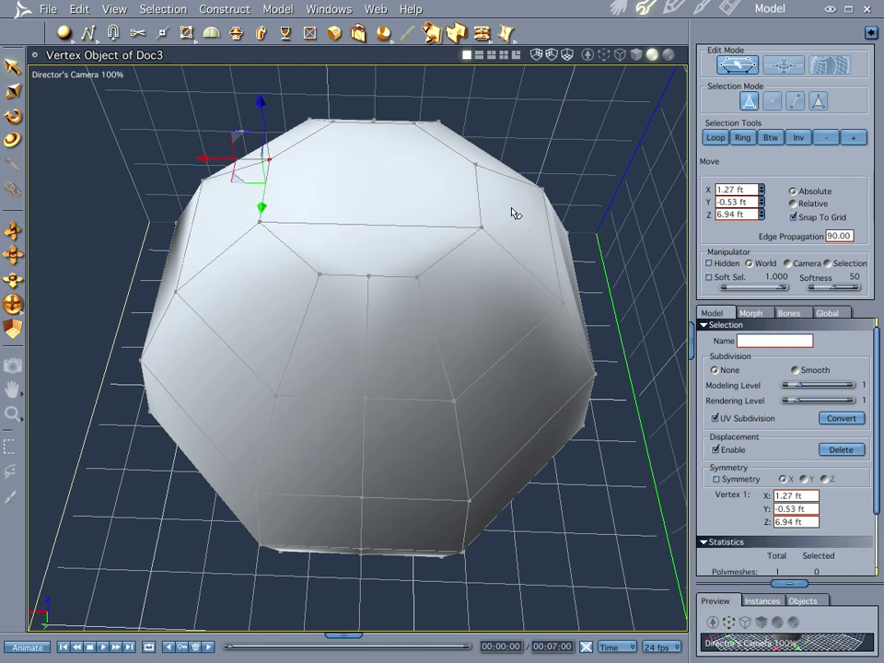
left_click(478, 168, "shift")
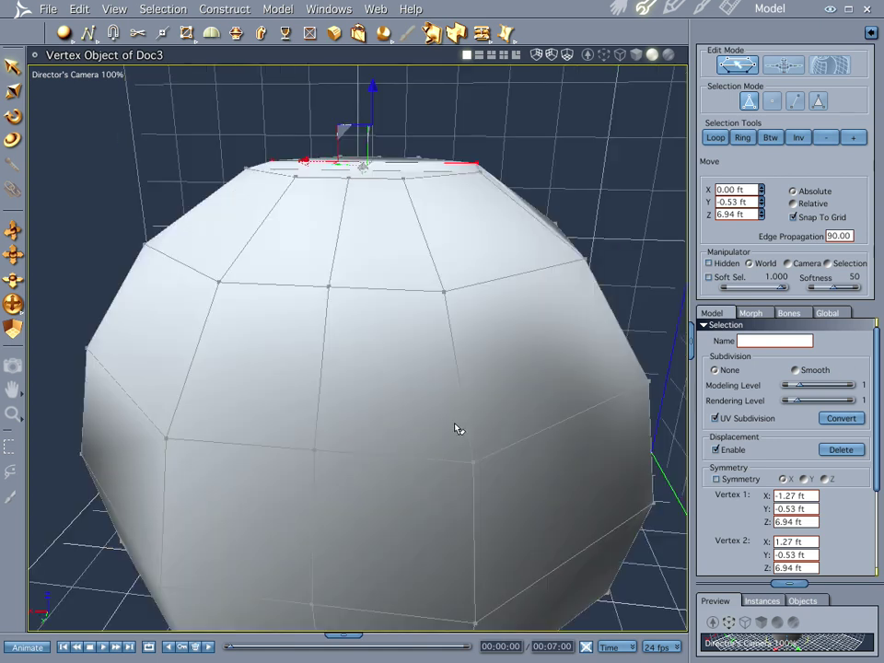
Step: Select the whole polymesh and show it in the four-view layout with Top, Director's Camera, Left and Front
double_click(455, 425)
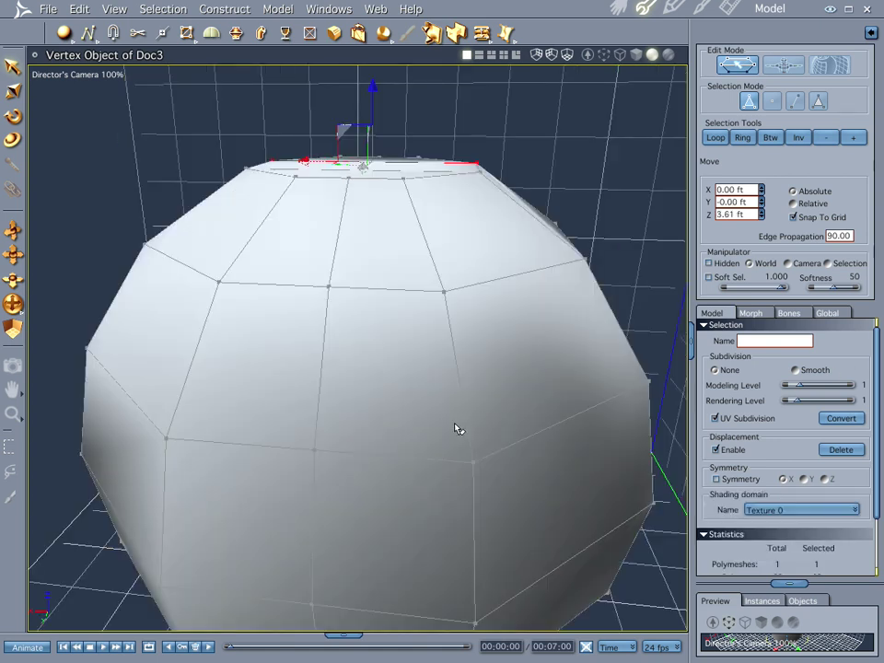
key("ctrl+a")
key("ctrl+0")
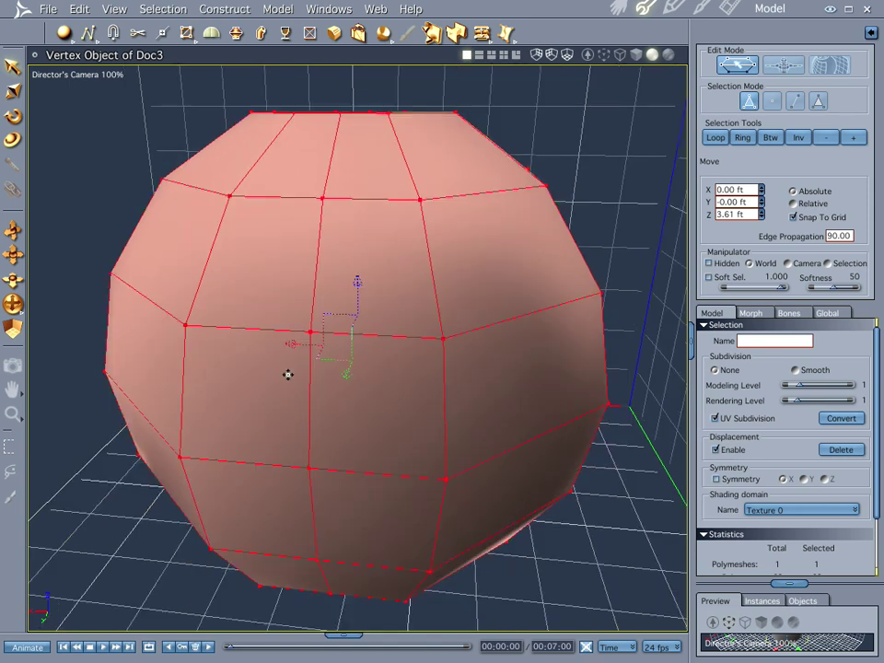
middle_click_drag(556, 394, 881, 346)
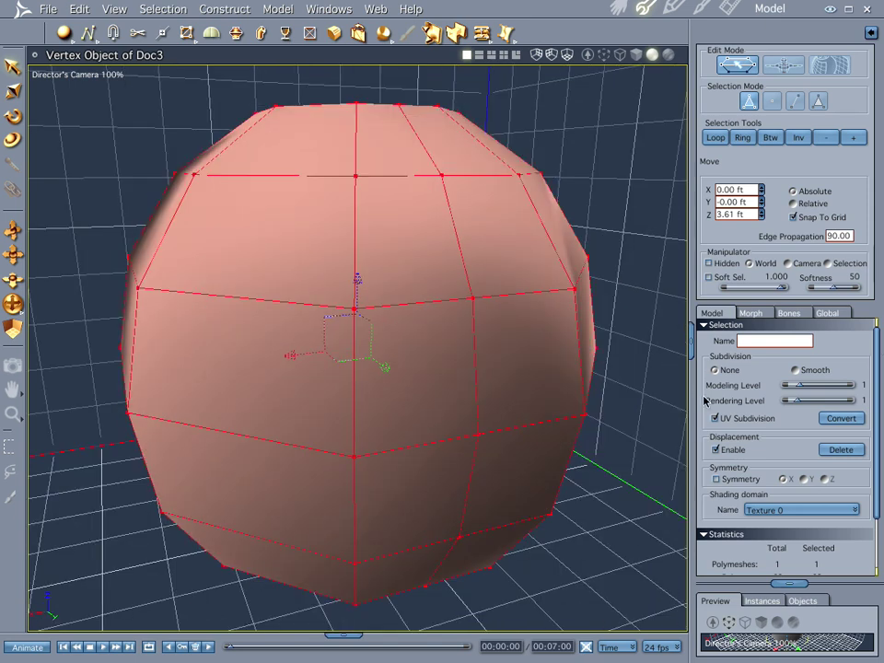
left_click(66, 75)
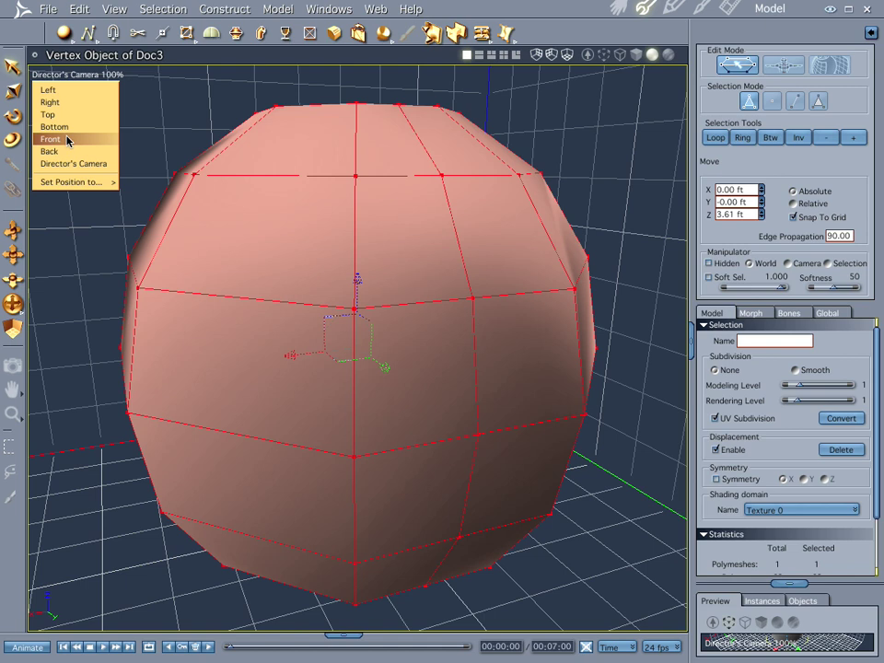
left_click(504, 54)
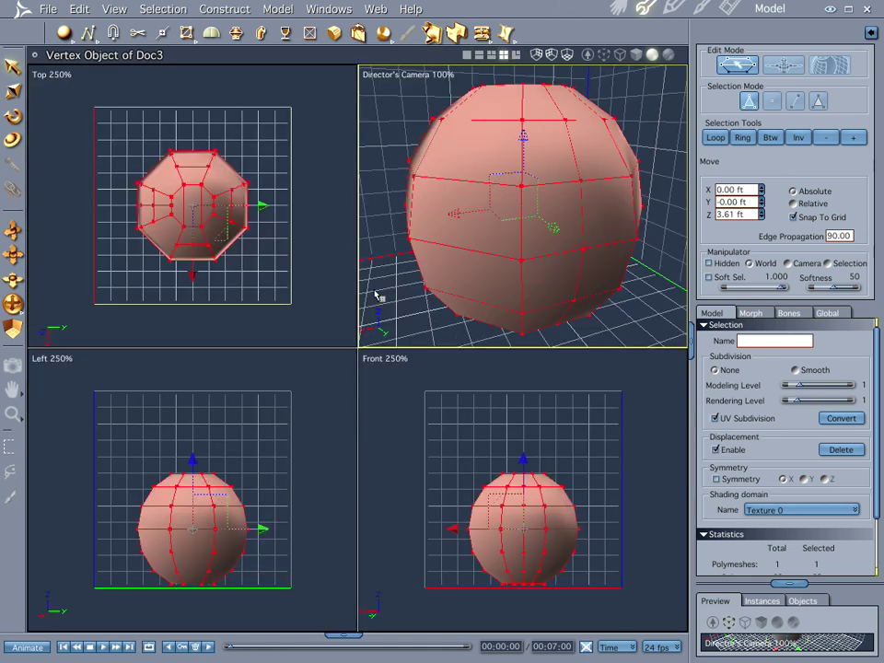
Step: Load 1_ill_head_front.tif from the Desktop as the Front/Back backdrop image
left_click(837, 314)
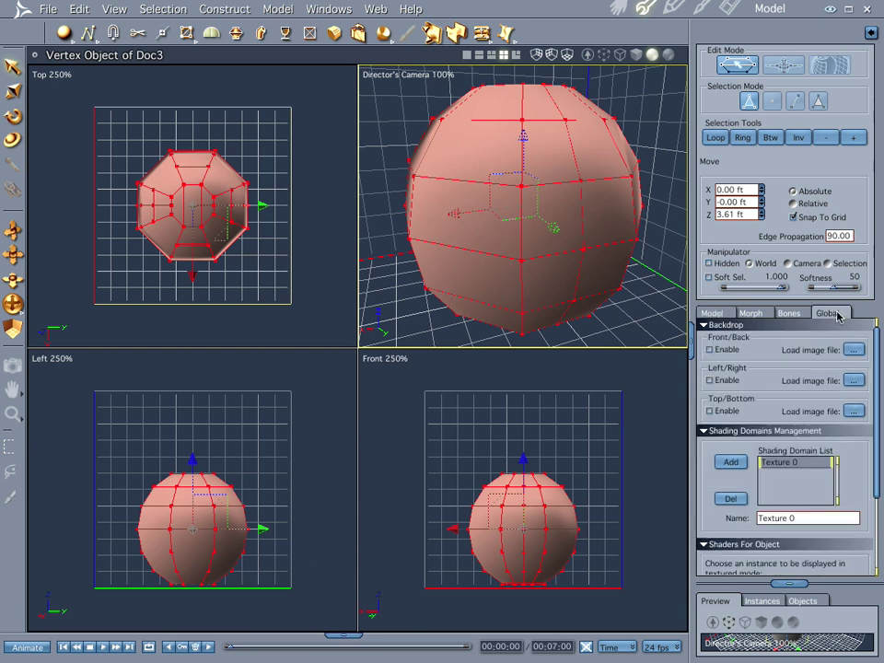
left_click(710, 350)
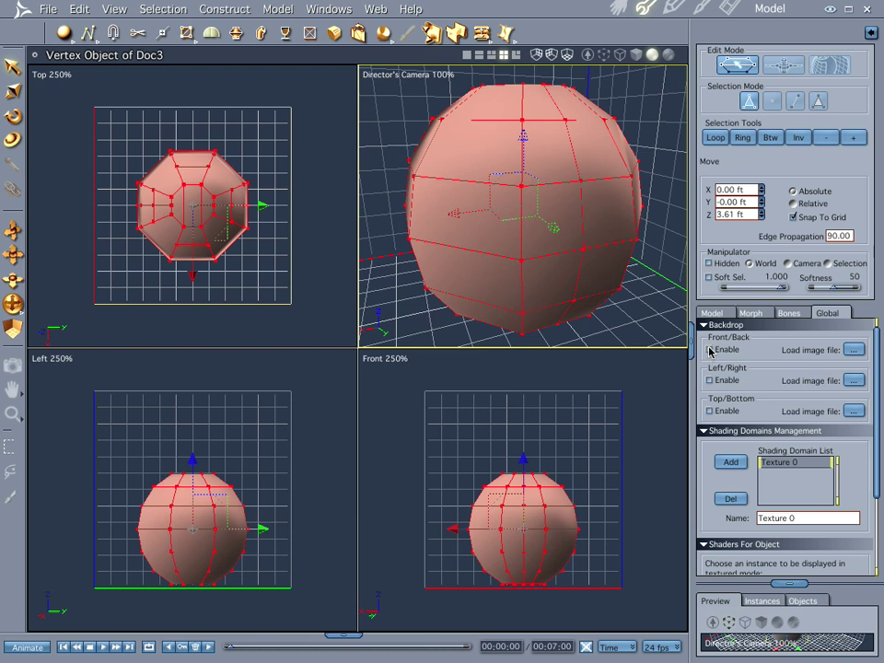
left_click(856, 349)
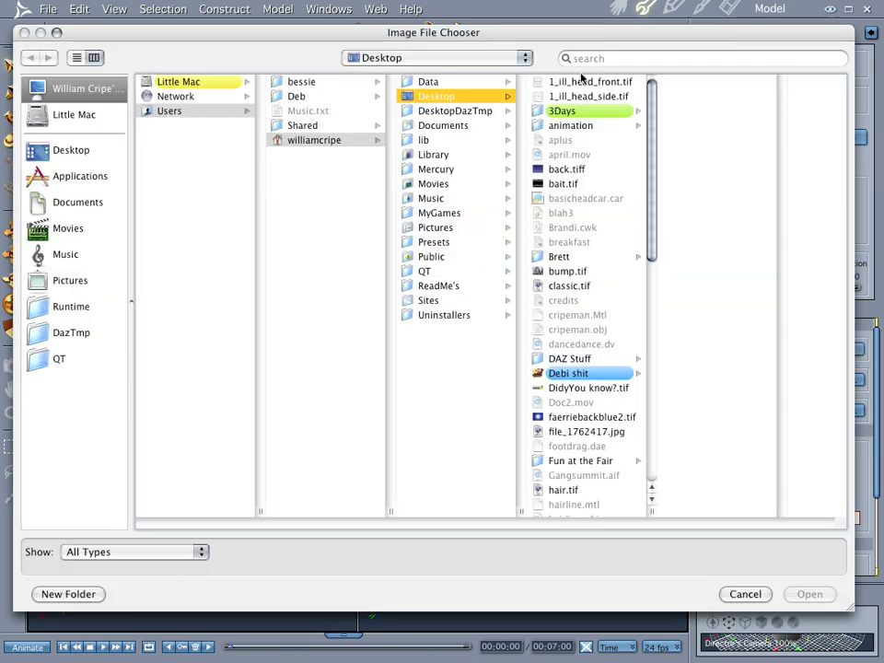
left_click(613, 83)
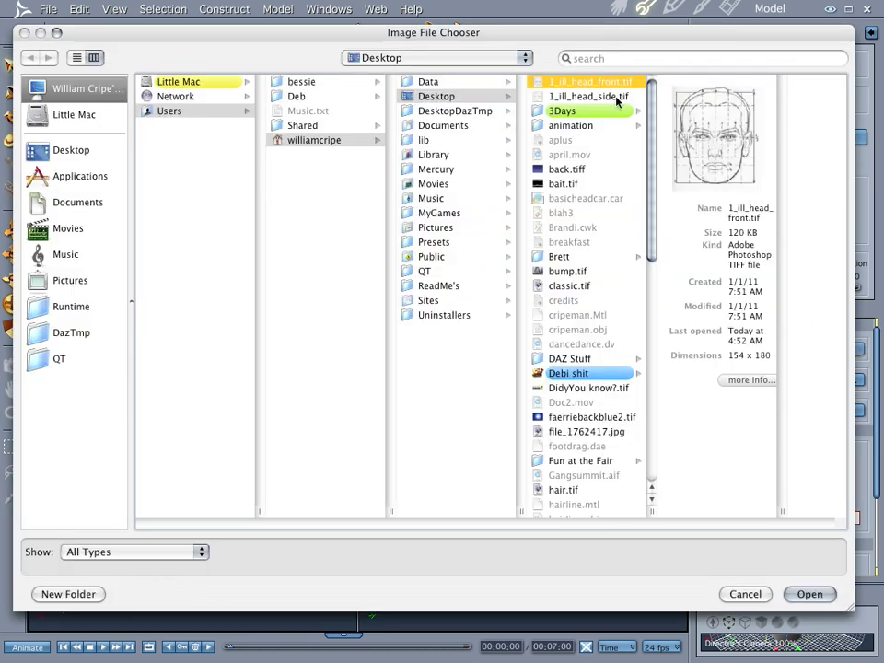
left_click(811, 593)
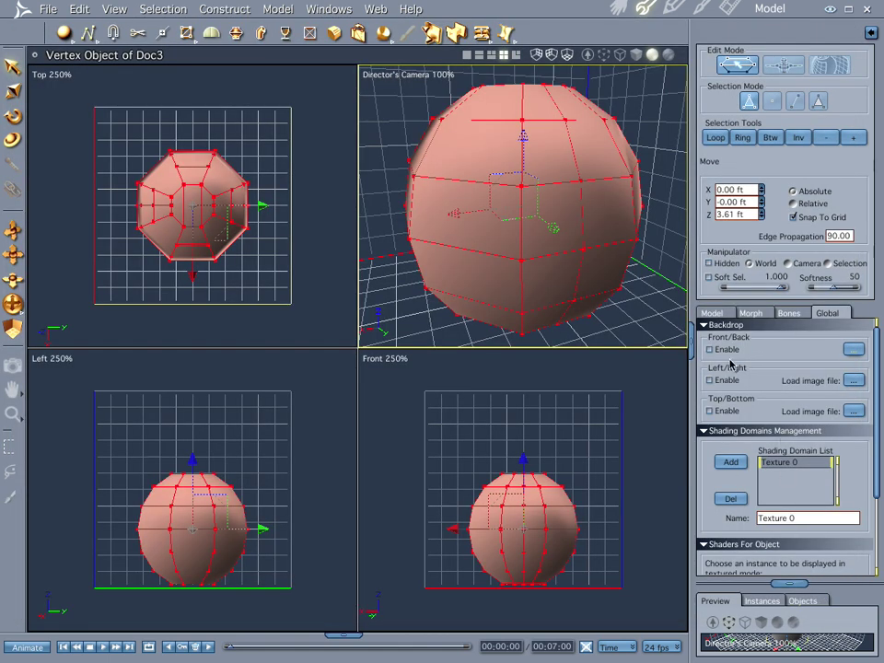
Step: Load 1_ill_head_side.tif as the Left/Right backdrop image and enable both the Front/Back and Left/Right backdrops
left_click(860, 384)
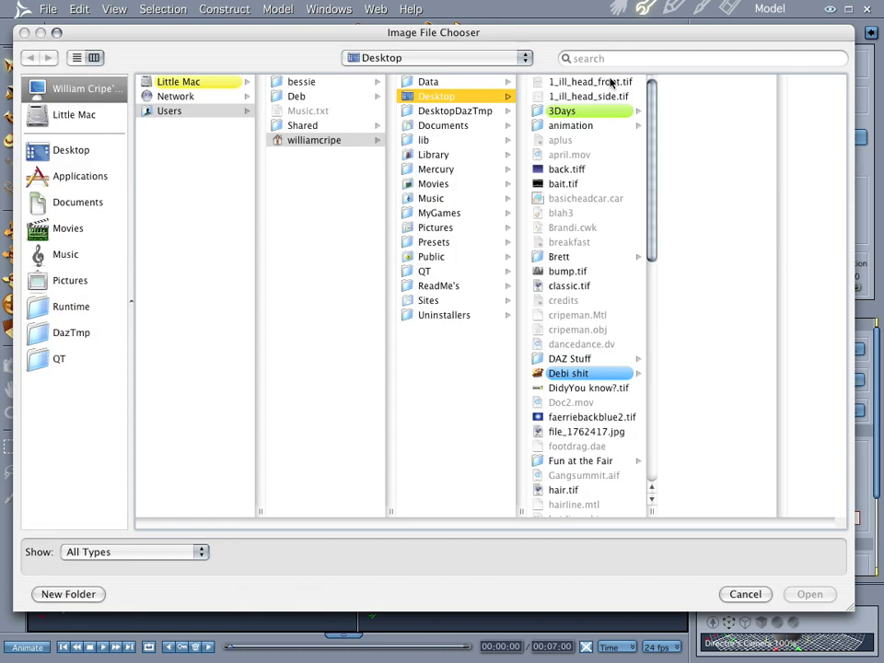
left_click(607, 99)
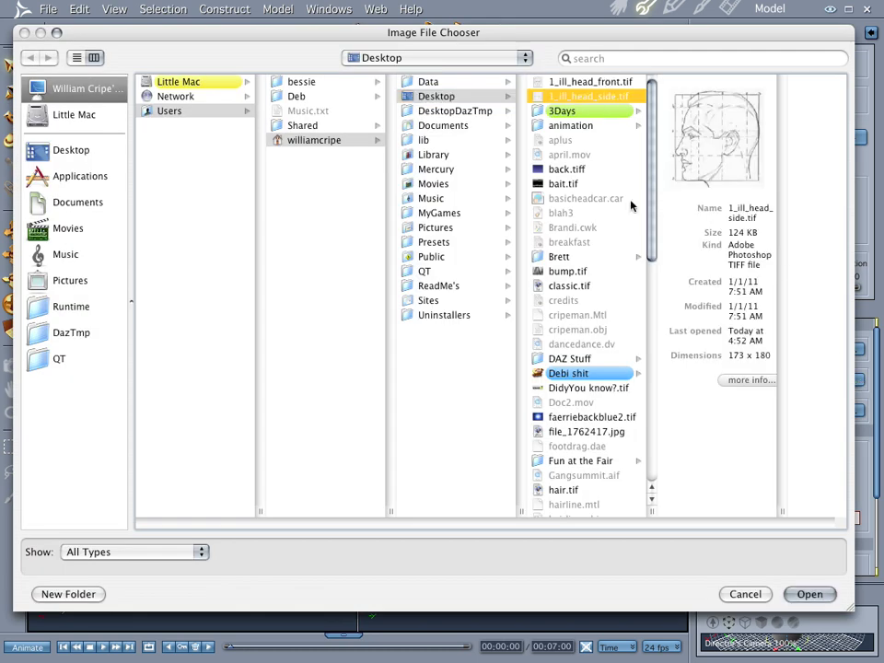
left_click(810, 648)
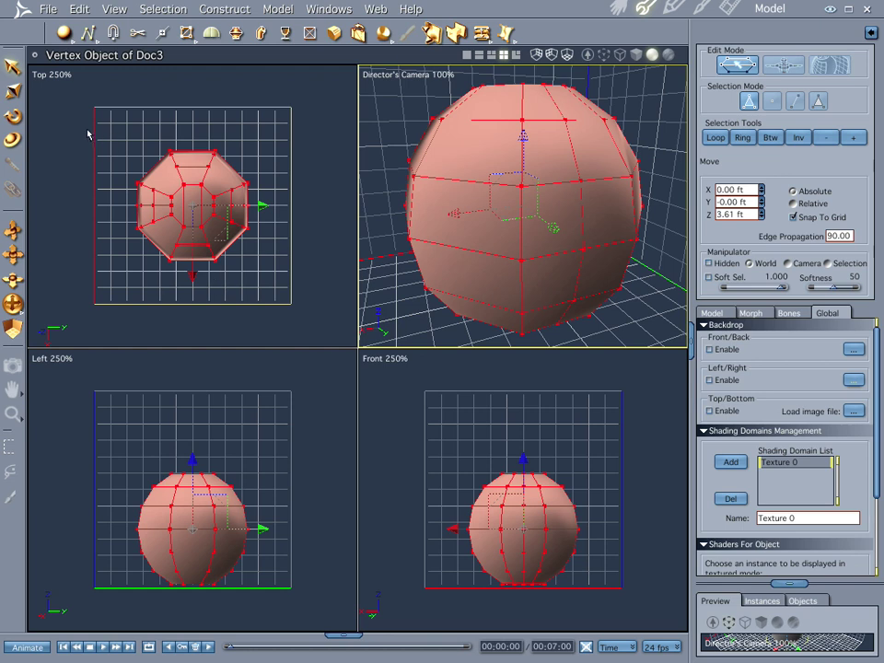
left_click(710, 350)
left_click(710, 381)
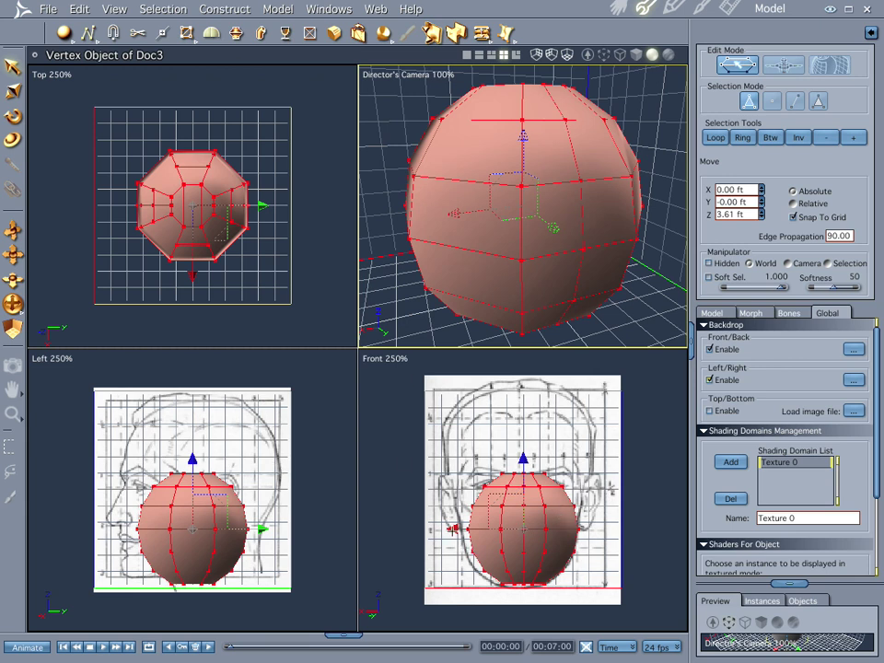
Step: Undo a trial shift of the mesh along X, then show only the Front view and move the mesh to X 1.00 ft
left_click(449, 528)
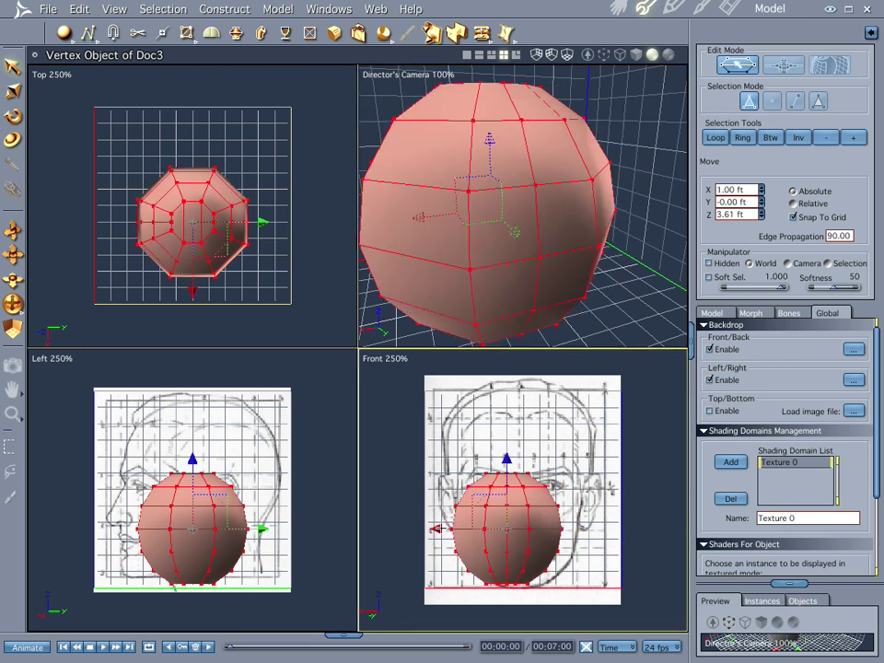
key("ctrl+z")
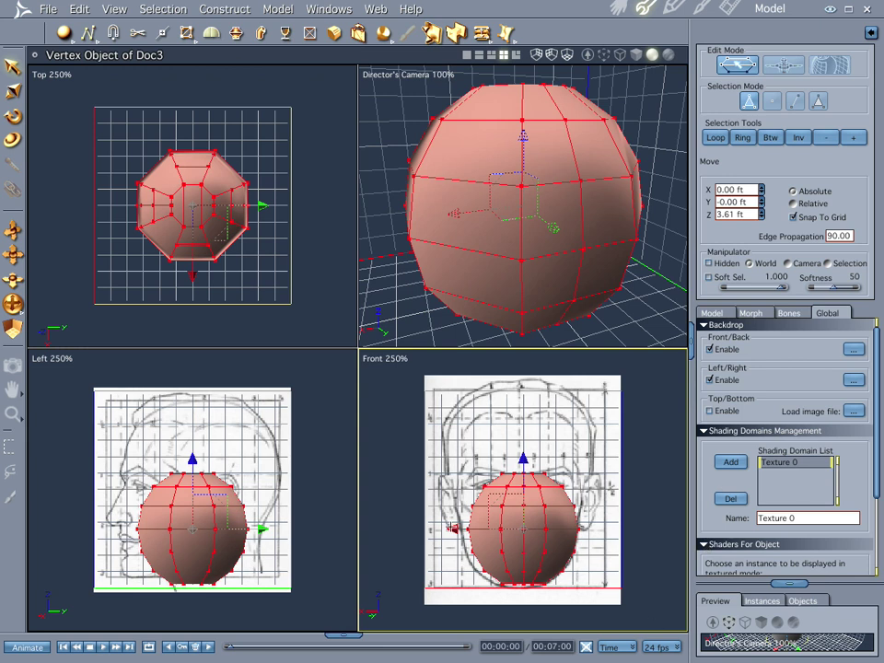
key("ctrl+1")
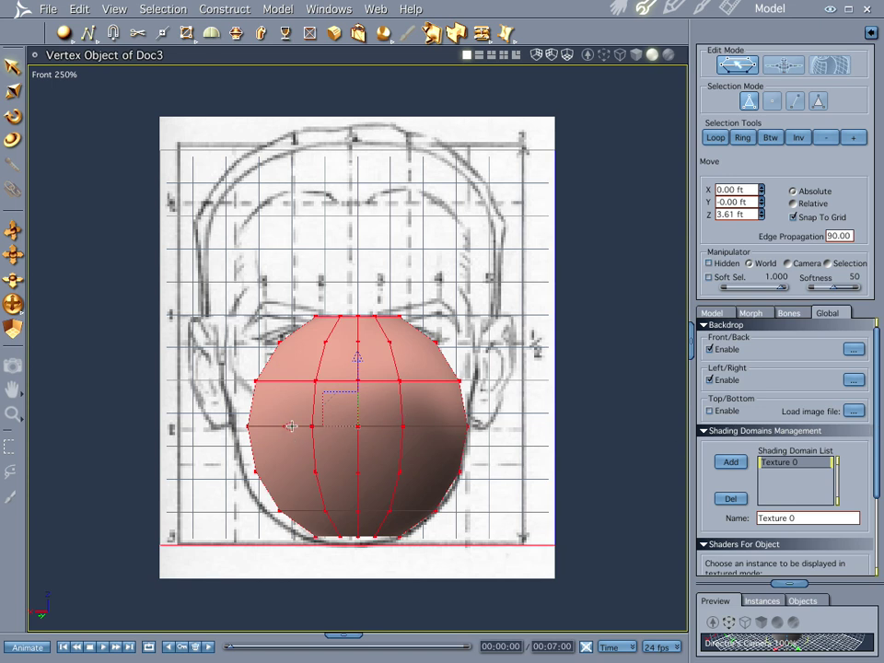
left_click_drag(291, 427, 264, 427)
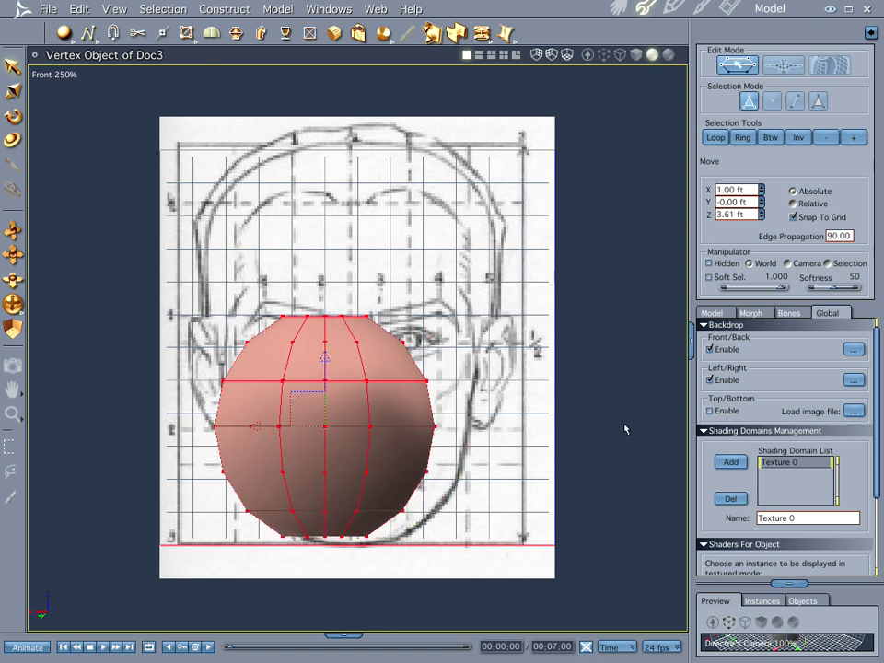
Step: Turn off Snap To Grid in the grid settings, try moving the mesh freely to X 0.32 ft and undo the move
key("ctrl+j")
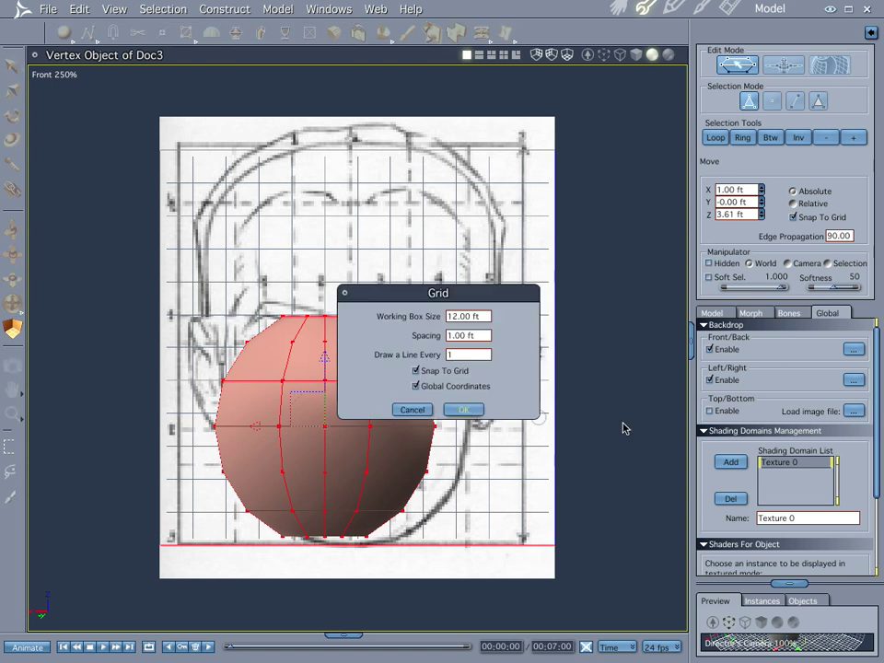
left_click(417, 371)
left_click(480, 408)
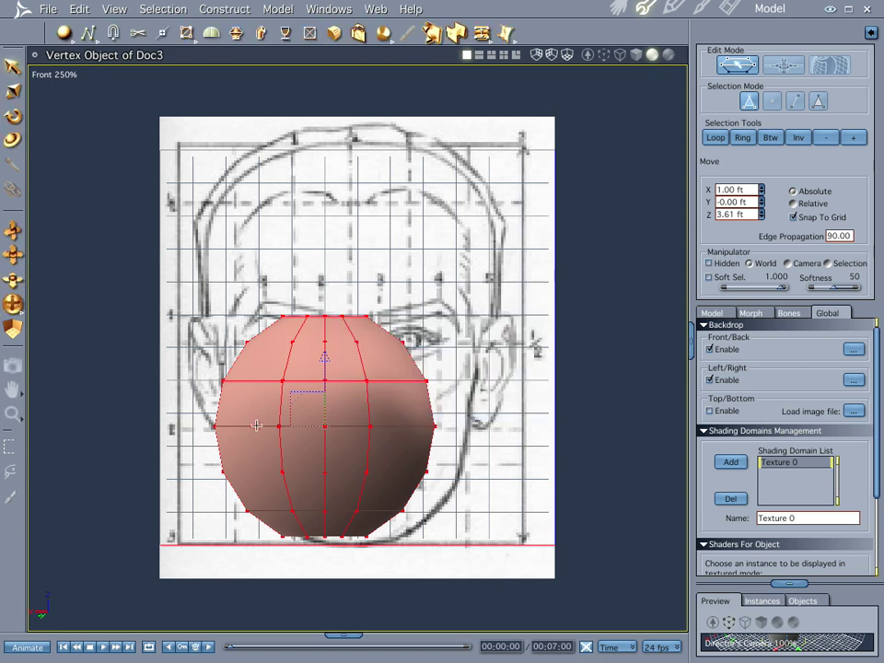
mouse_move(274, 427)
left_mouse_down()
mouse_move(294, 427)
mouse_move(275, 429)
left_mouse_up()
key("ctrl+z")
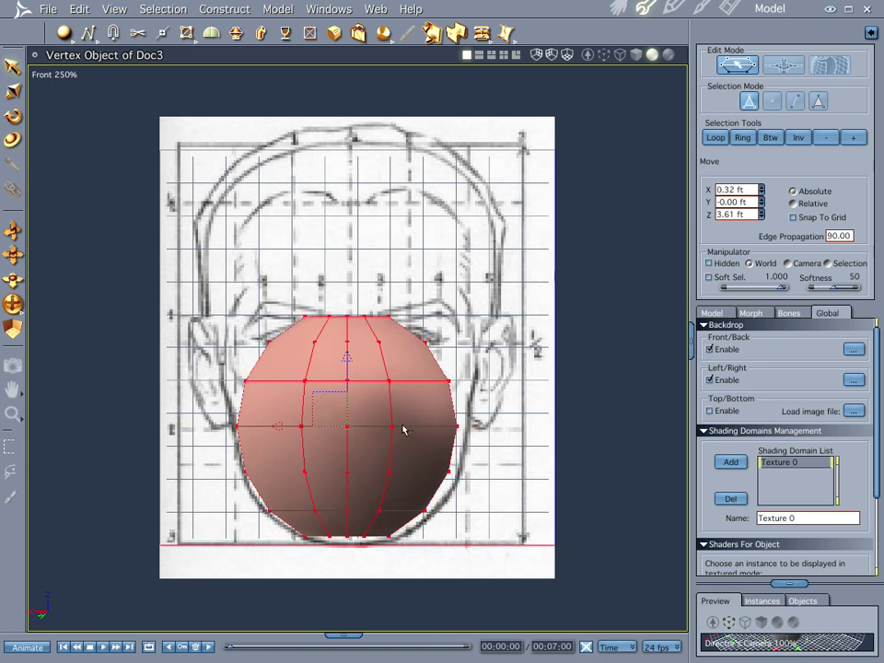